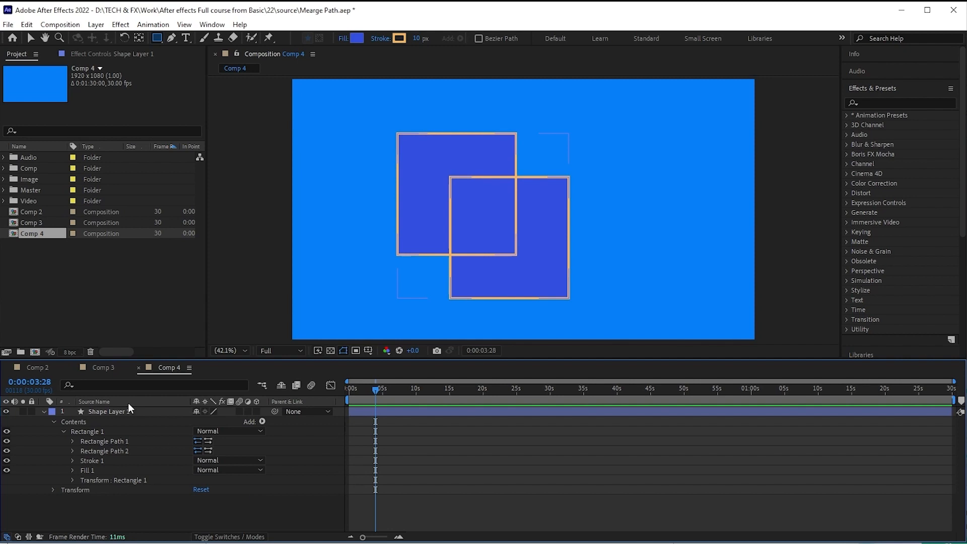
Add a Zig Zag operator to the contents of Shape Layer 1.
left_click(140, 412)
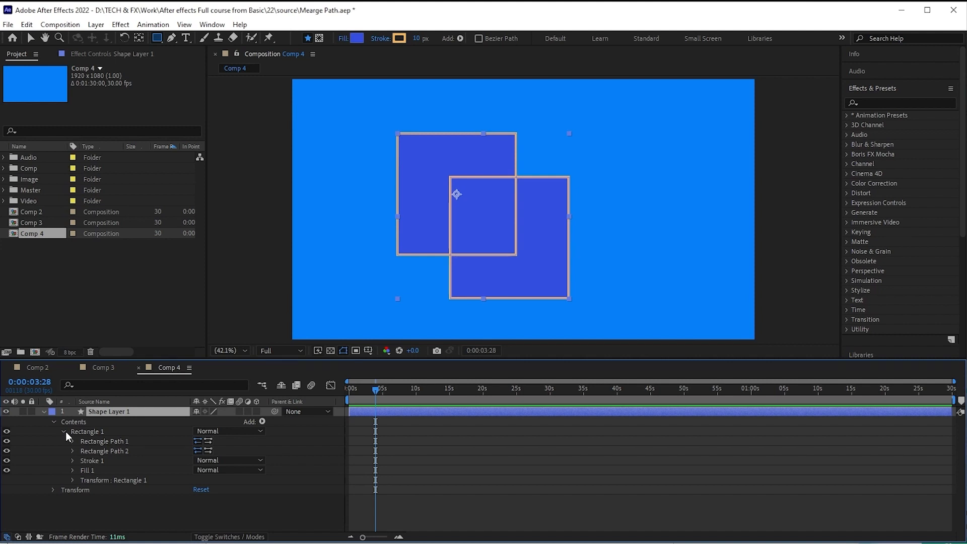
left_click(262, 422)
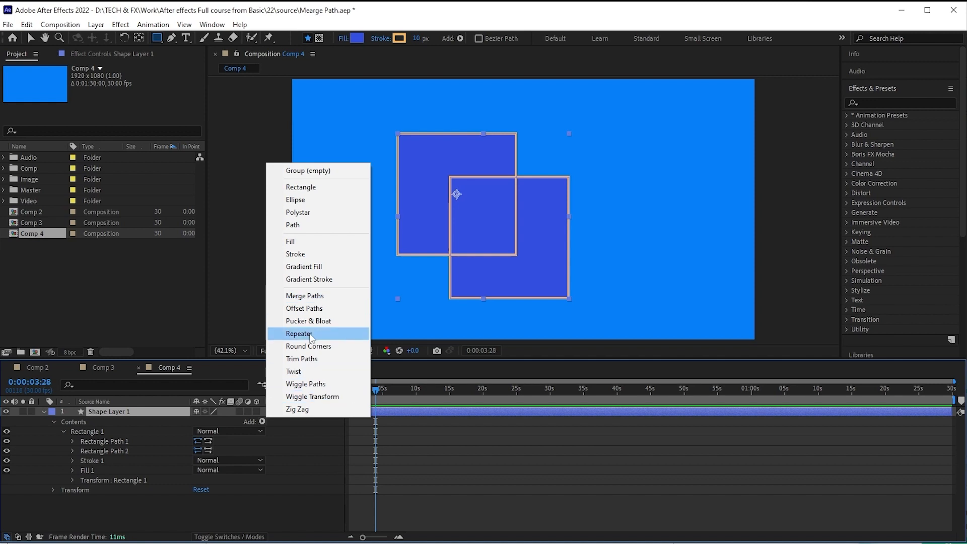
left_click(308, 410)
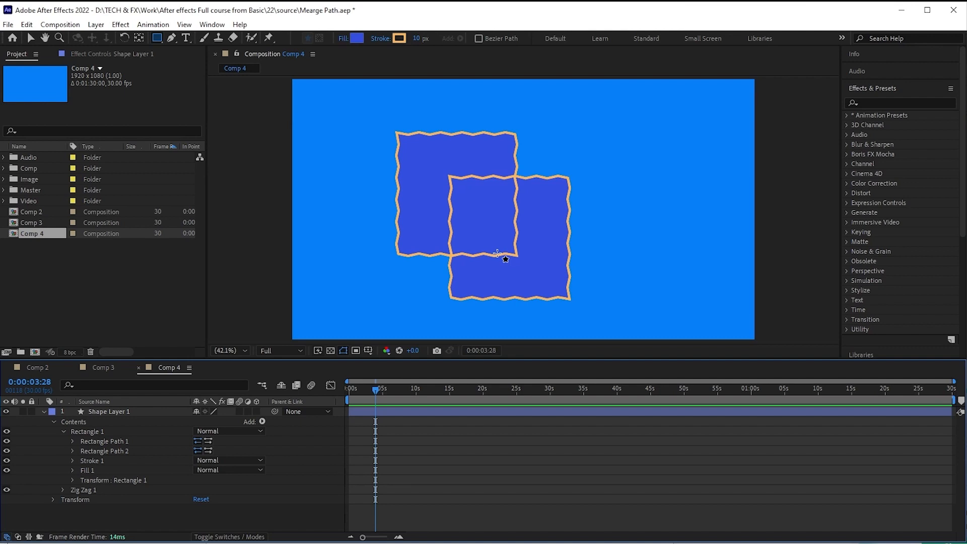
left_click(261, 422)
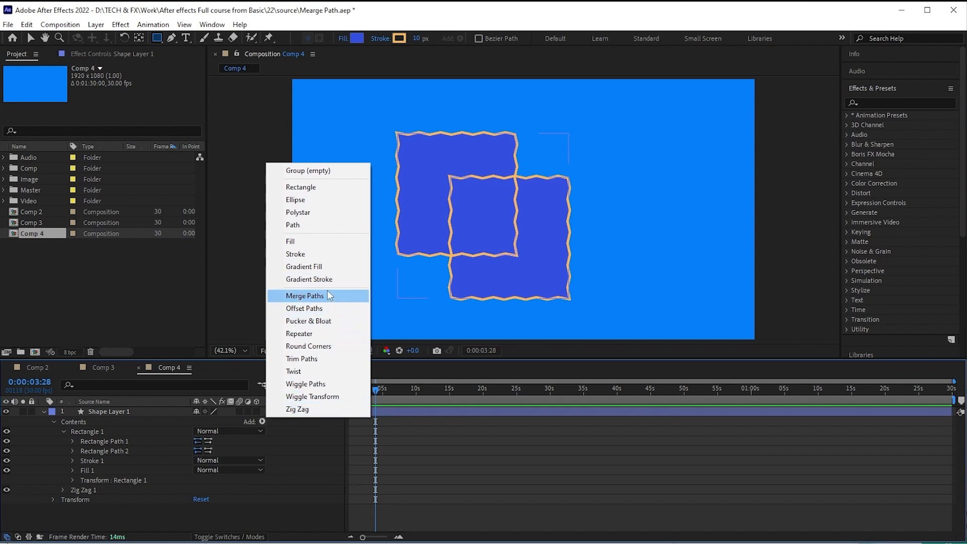
Move Zig Zag 1 between the two rectangle paths in the Rectangle 1 group, and from there to below Rectangle Path 2.
left_click(86, 489)
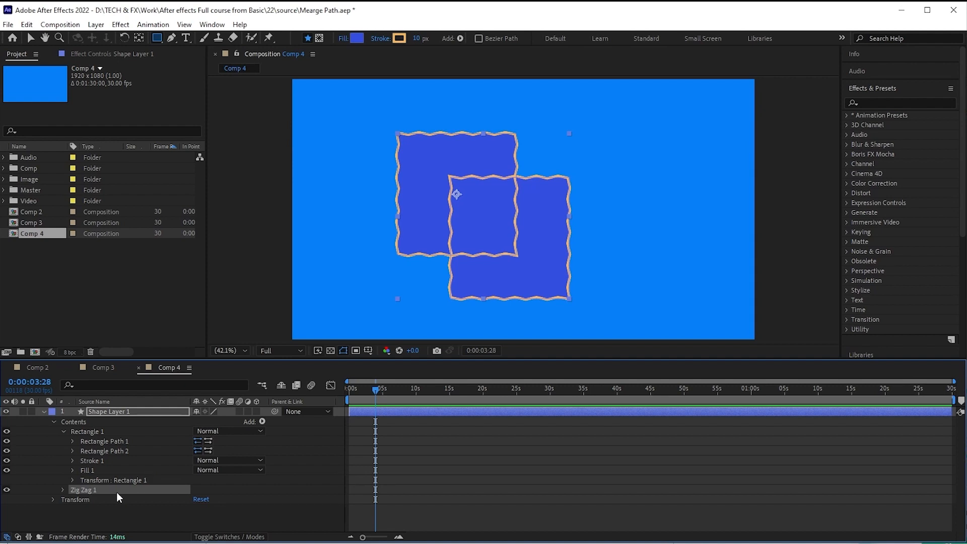
left_click_drag(116, 492, 107, 450)
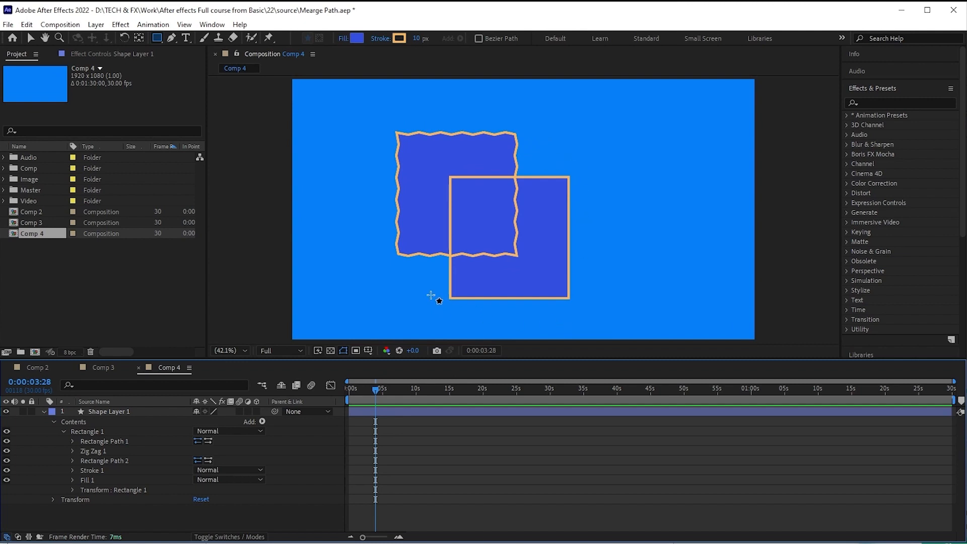
left_click(99, 451)
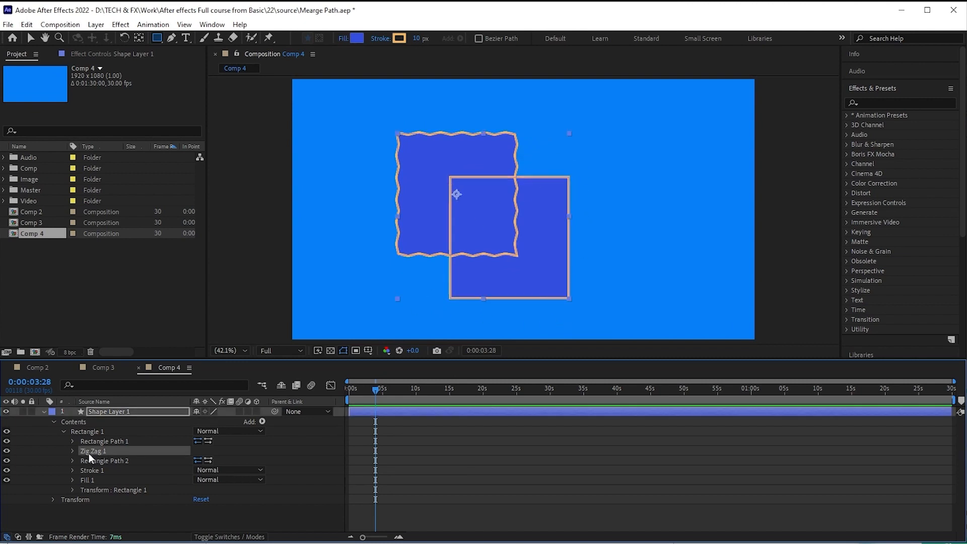
left_click_drag(95, 447, 95, 464)
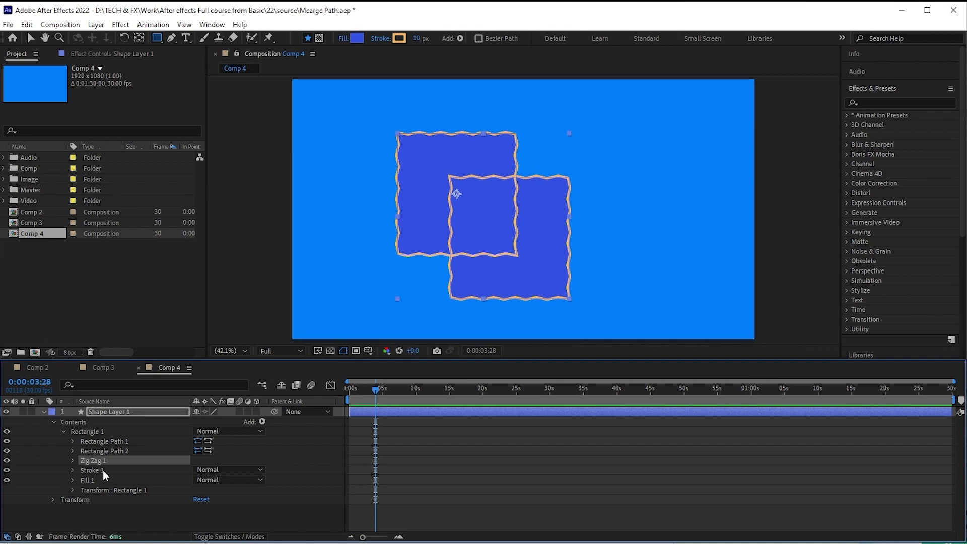
Add a Merge Paths operator to the Rectangle 1 group and deselect the layer.
left_click(262, 422)
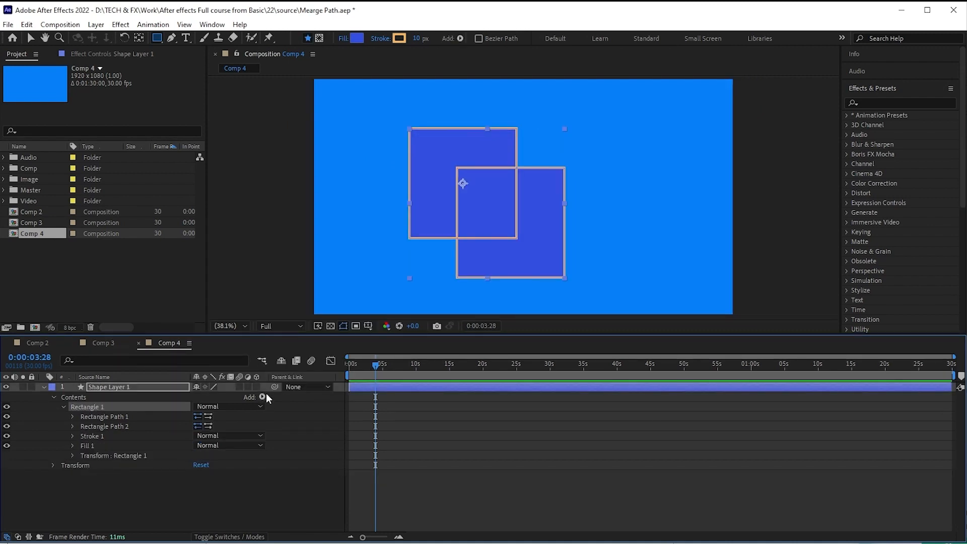
left_click(262, 397)
left_click(304, 271)
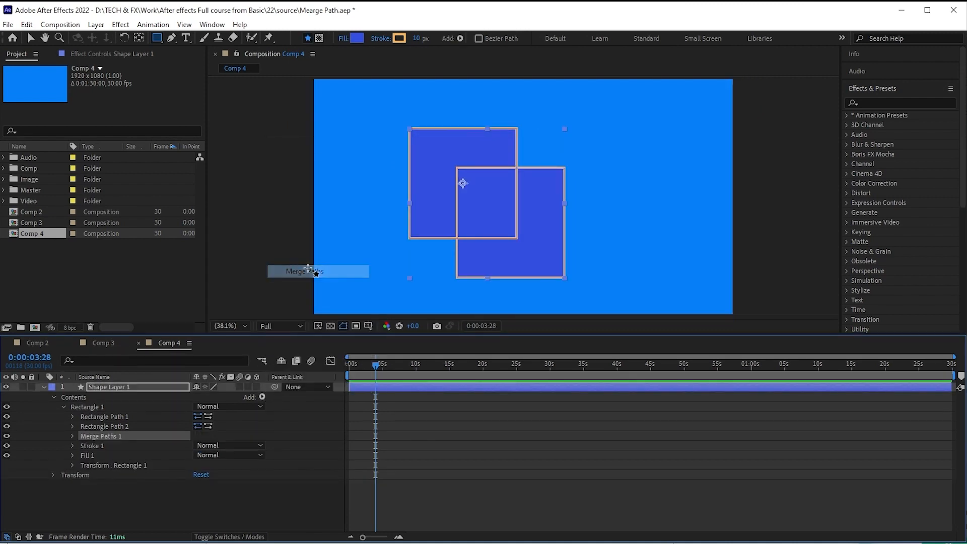
left_click(142, 495)
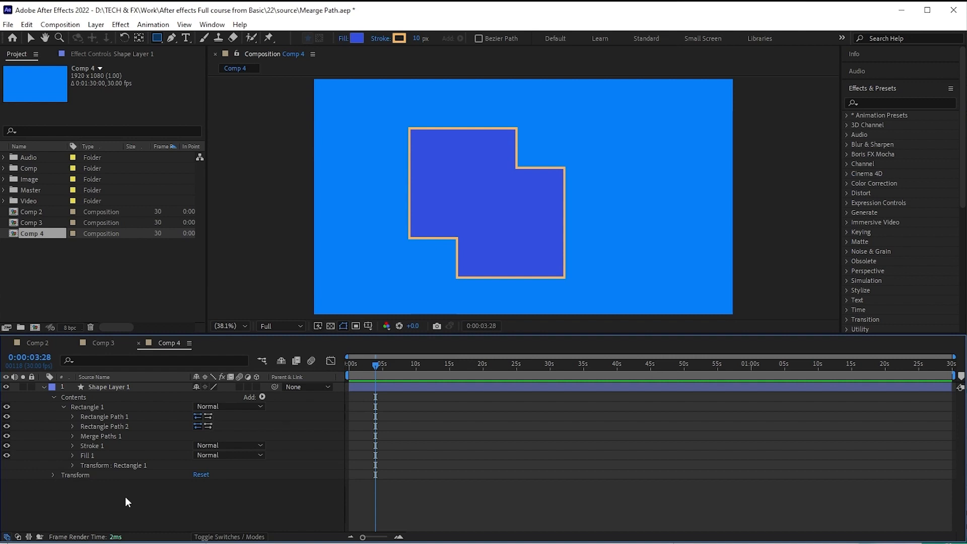
Expand Merge Paths 1 and set its mode to Merge.
left_click(74, 436)
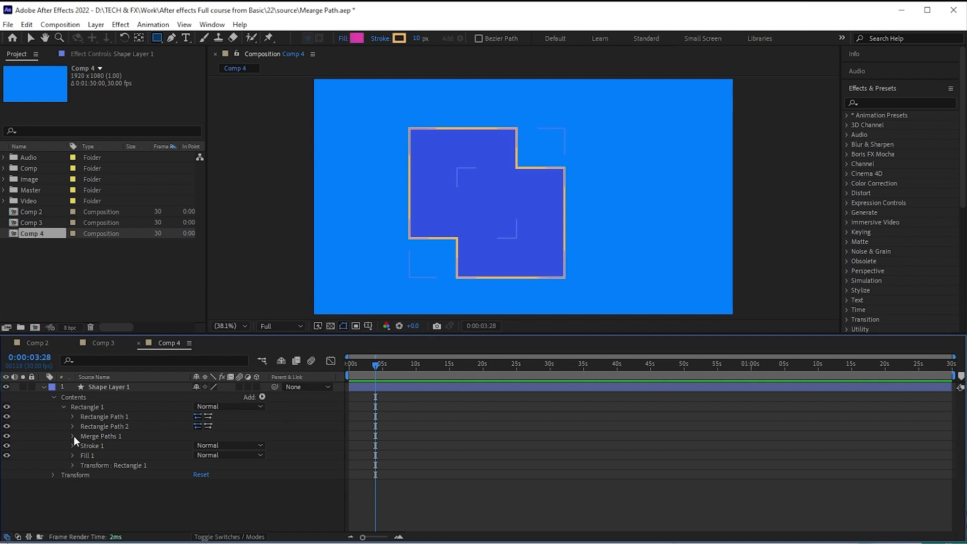
left_click(73, 436)
left_click(114, 505)
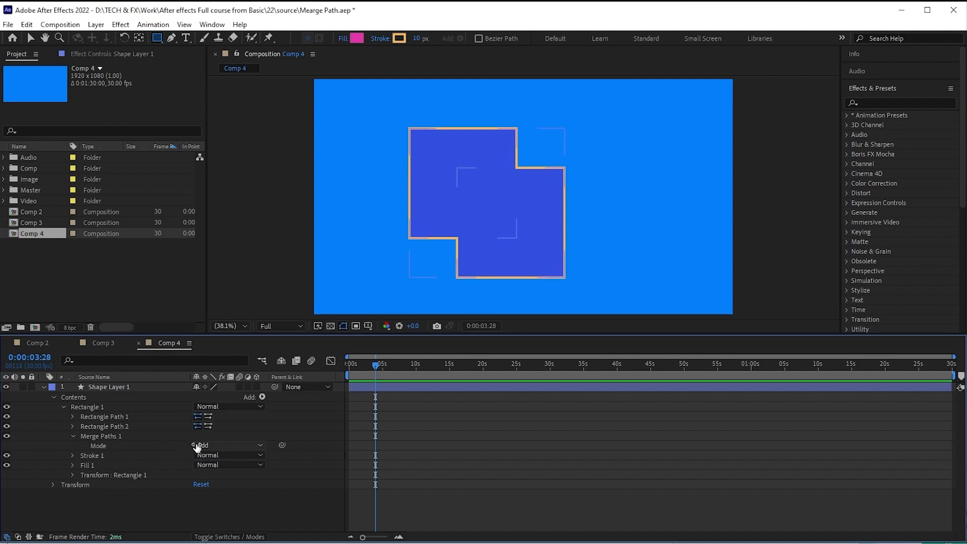
left_click(240, 447)
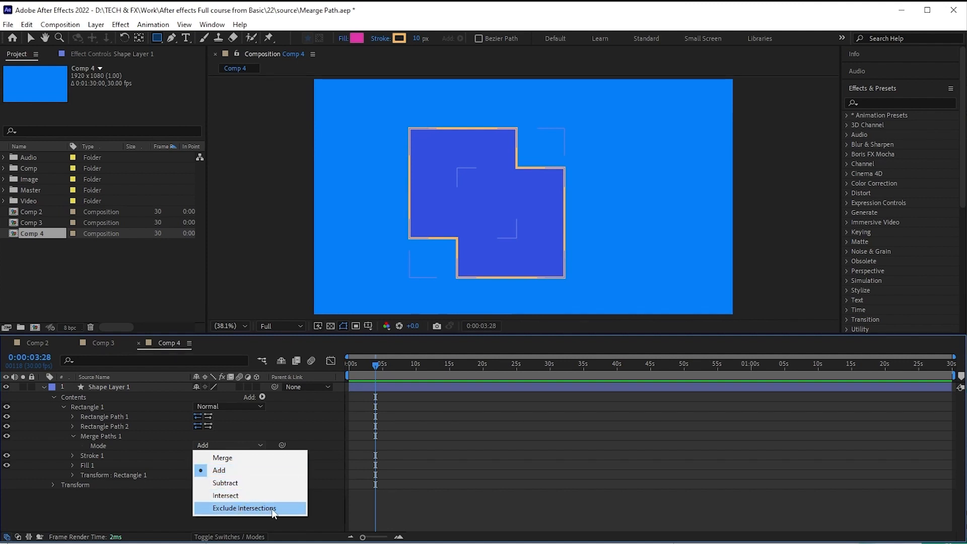
left_click(239, 462)
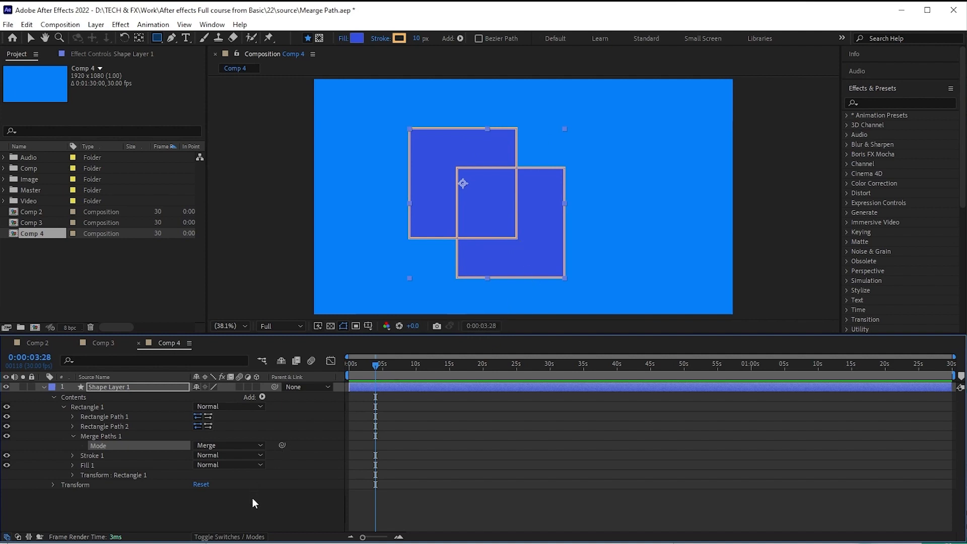
Switch the mode of Merge Paths 1 to Add and deselect the layer.
left_click(229, 445)
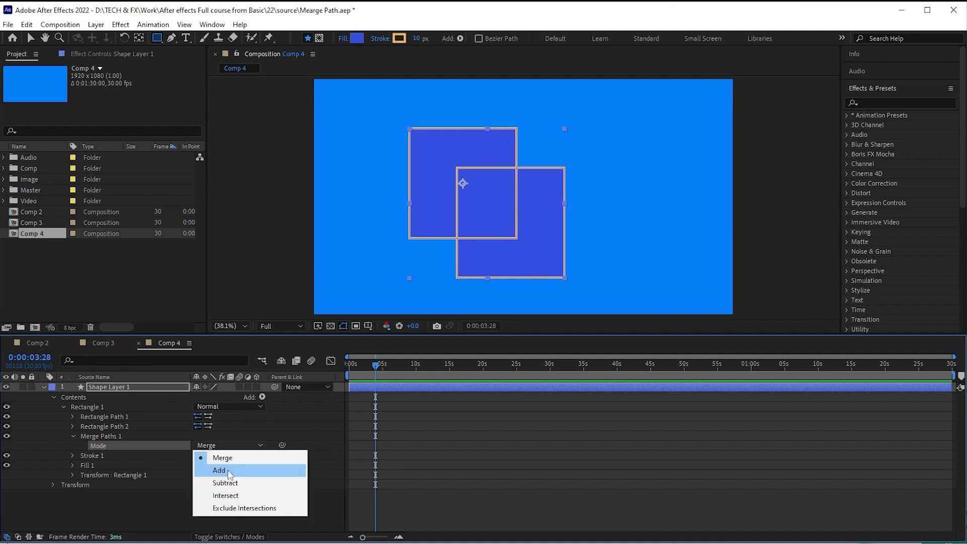
left_click(229, 471)
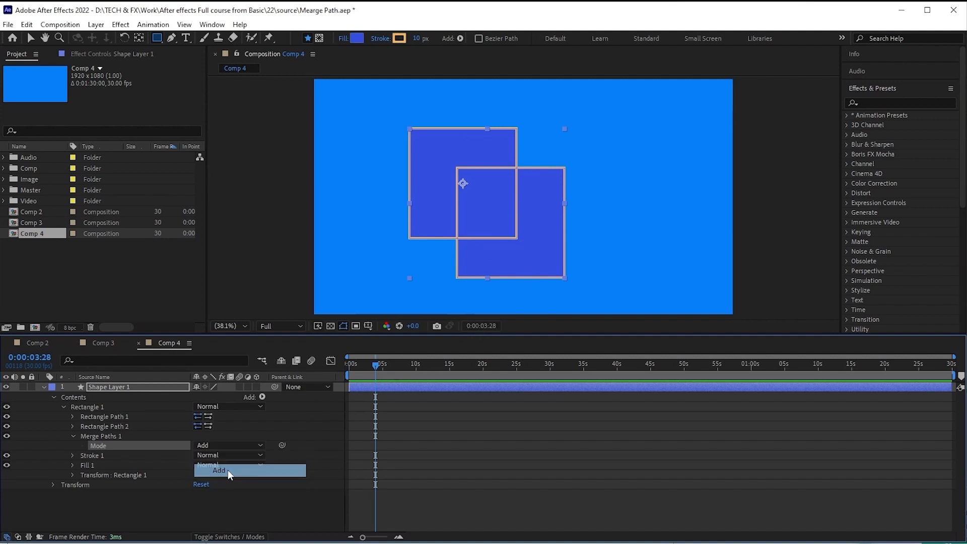
left_click(262, 499)
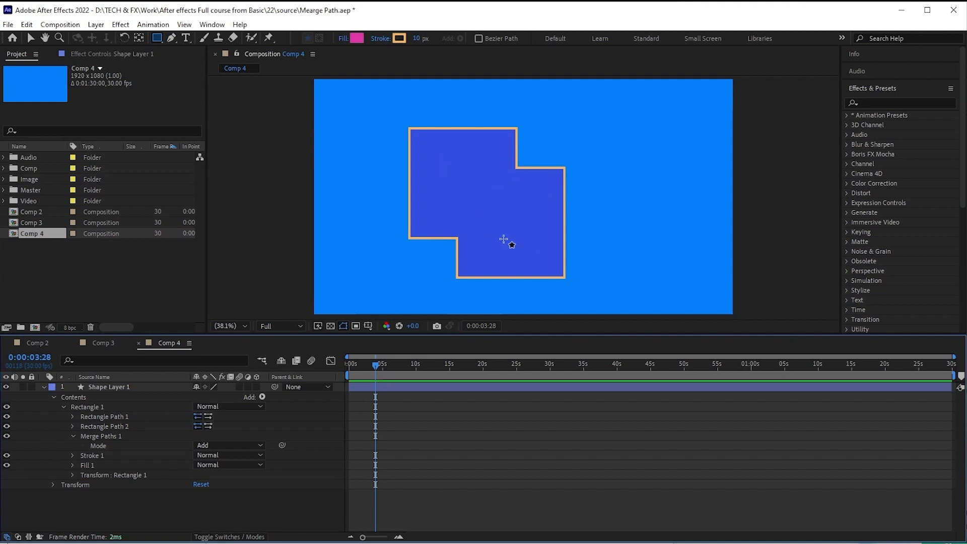
Set the Merge Paths 1 mode to Subtract and select the two rectangle paths in turn to compare them.
left_click(231, 448)
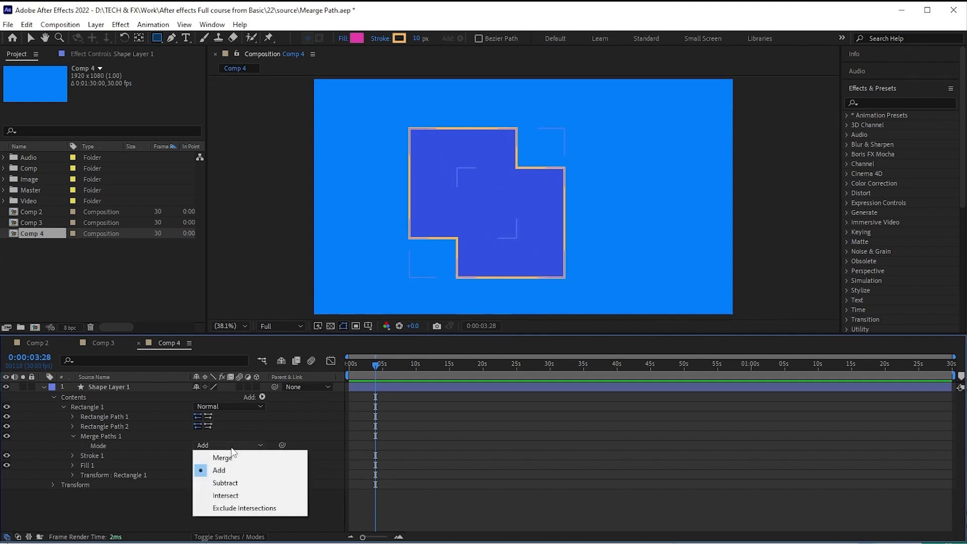
left_click(236, 483)
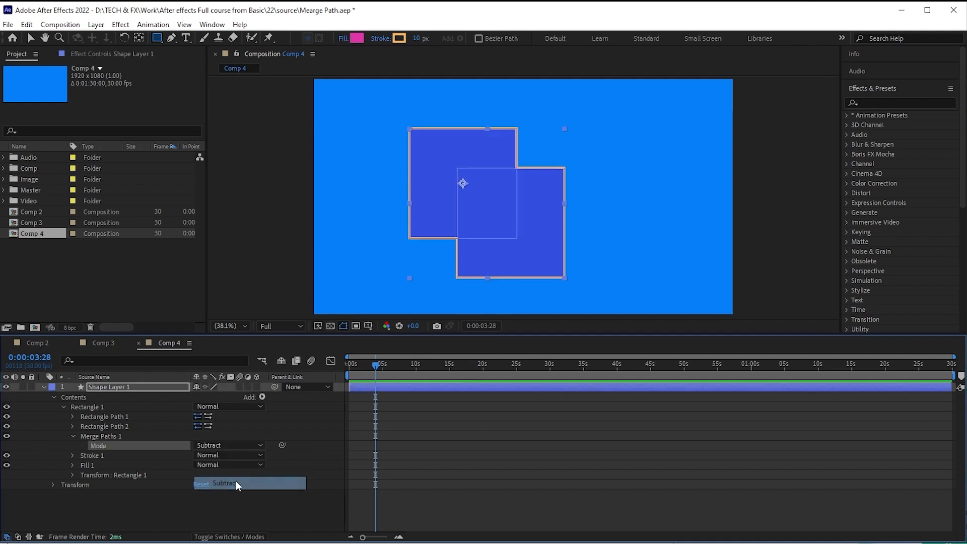
left_click(97, 428)
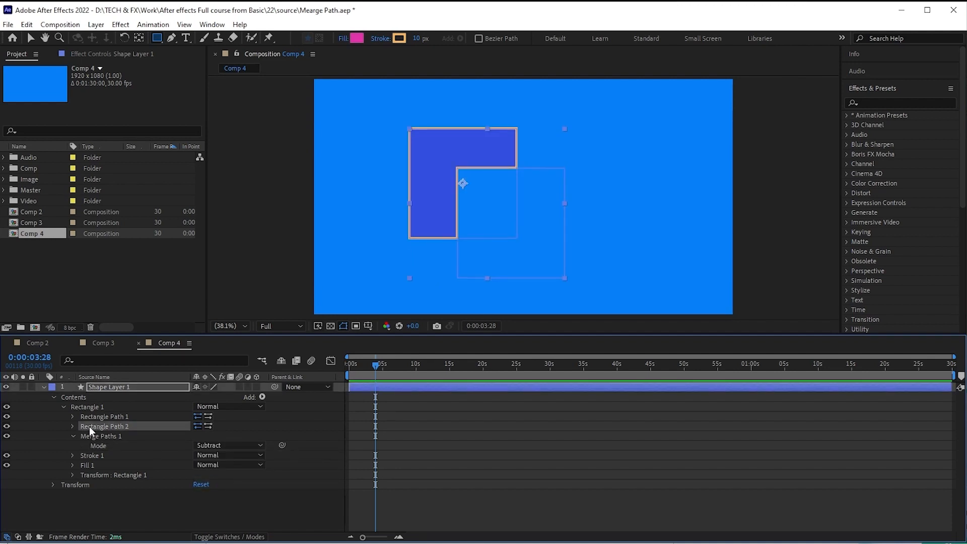
left_click(120, 416)
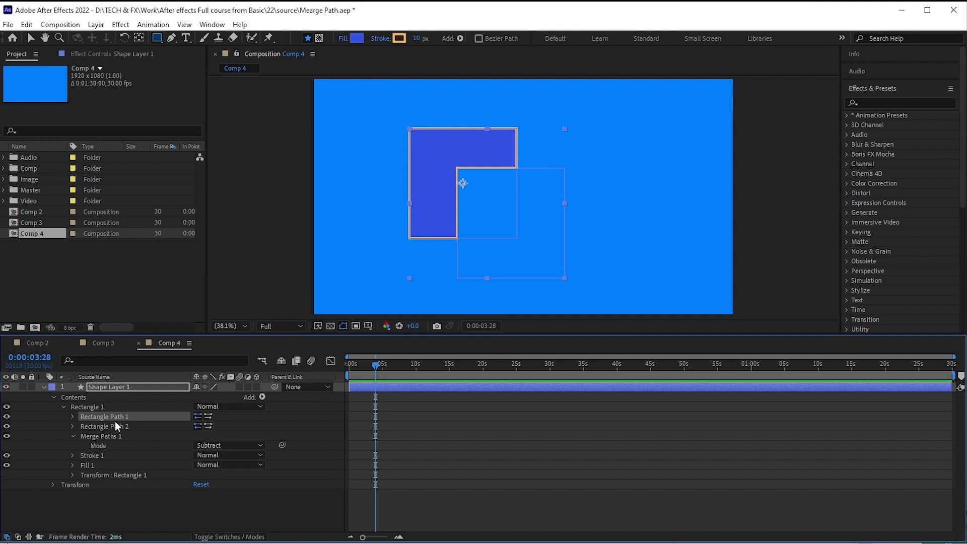
left_click(131, 428)
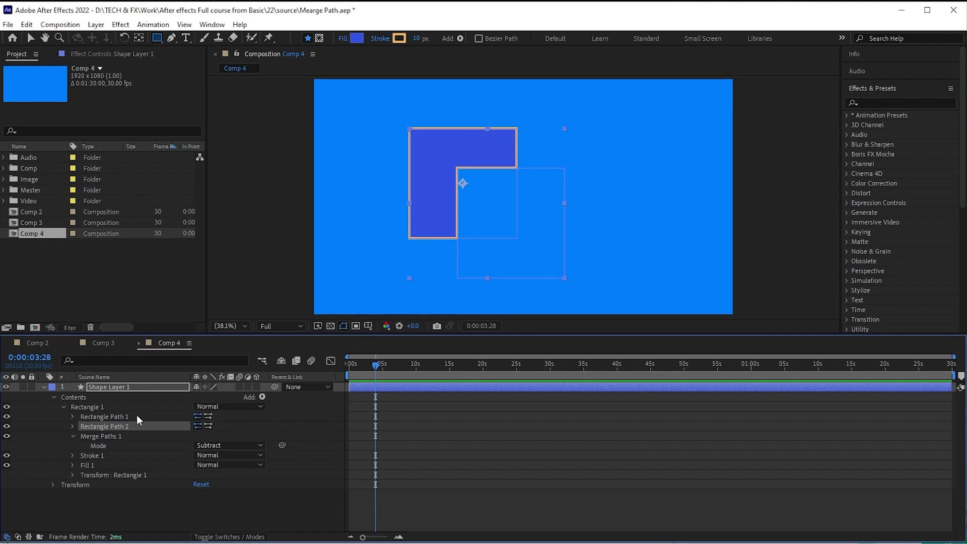
Change the Merge Paths 1 mode to Intersect, and from there to Exclude Intersections.
left_click(214, 448)
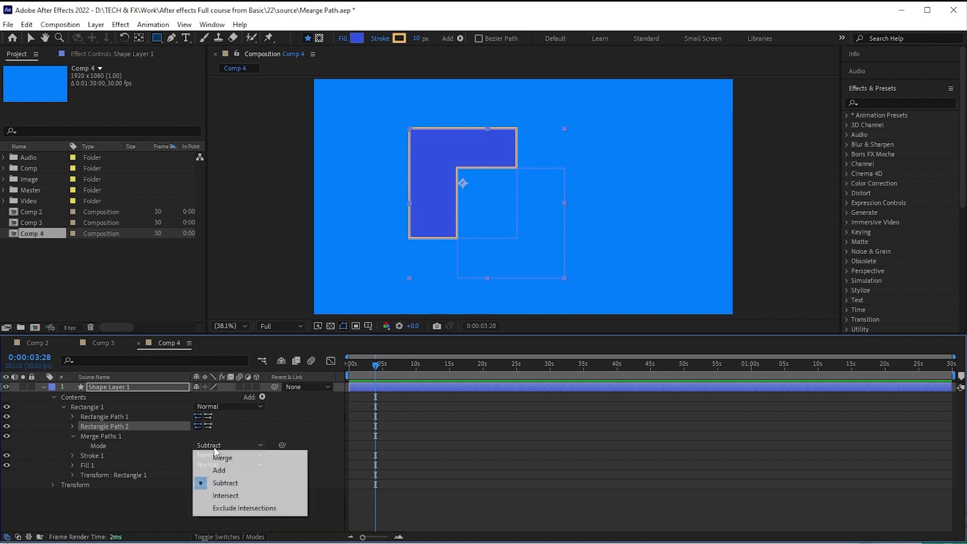
left_click(226, 495)
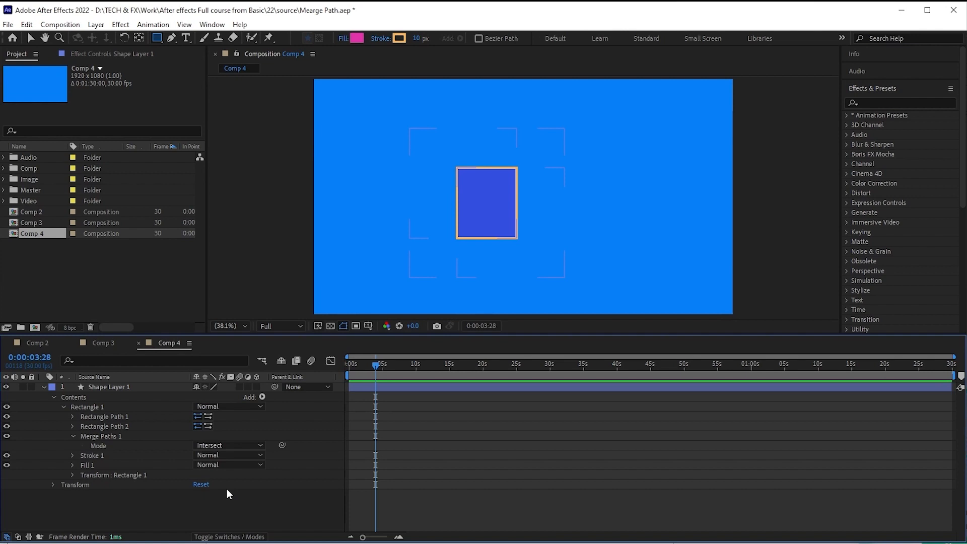
left_click(229, 446)
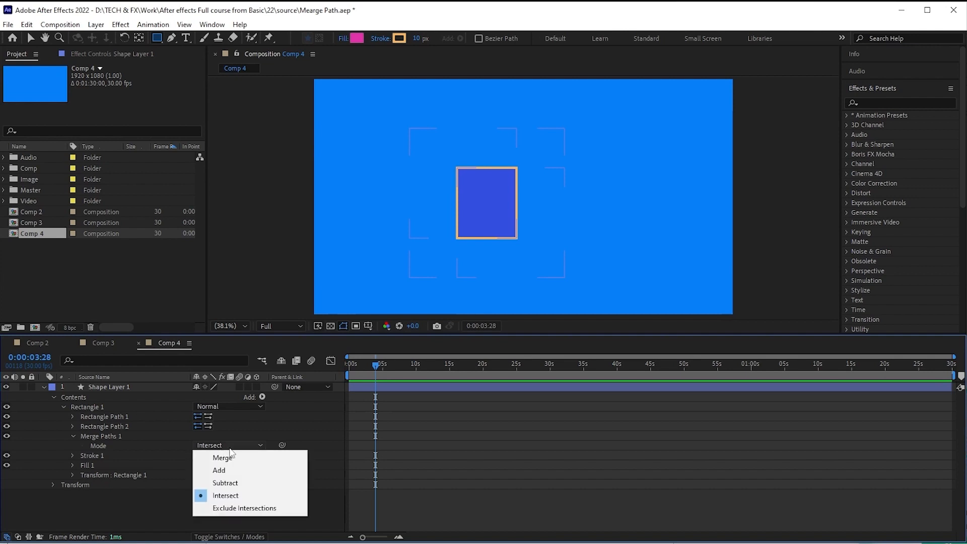
left_click(261, 509)
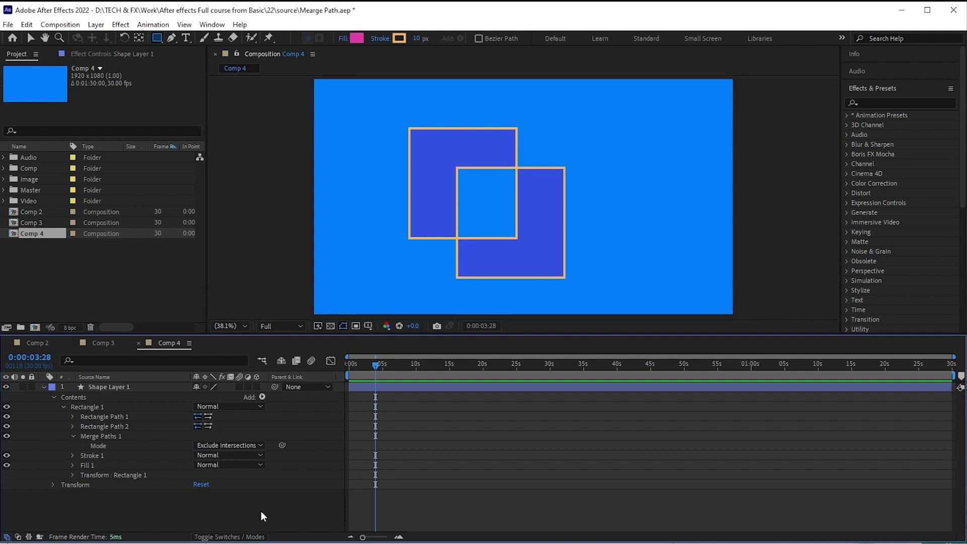
Delete Shape Layer 1, which holds the two merged rectangles, from Comp 4.
left_click(159, 388)
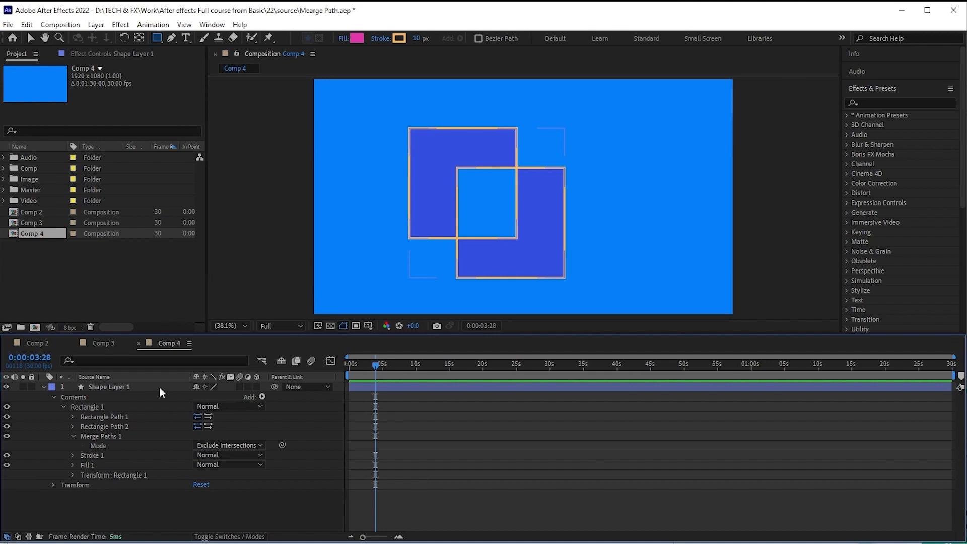
left_click(159, 388)
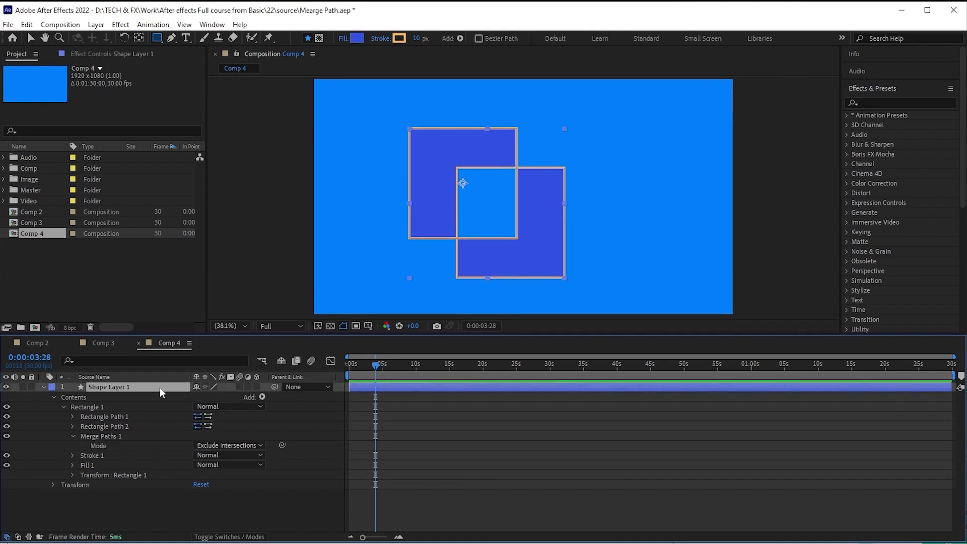
key("Delete")
Create a new empty shape layer in Comp 4.
right_click(180, 409)
mouse_move(228, 421)
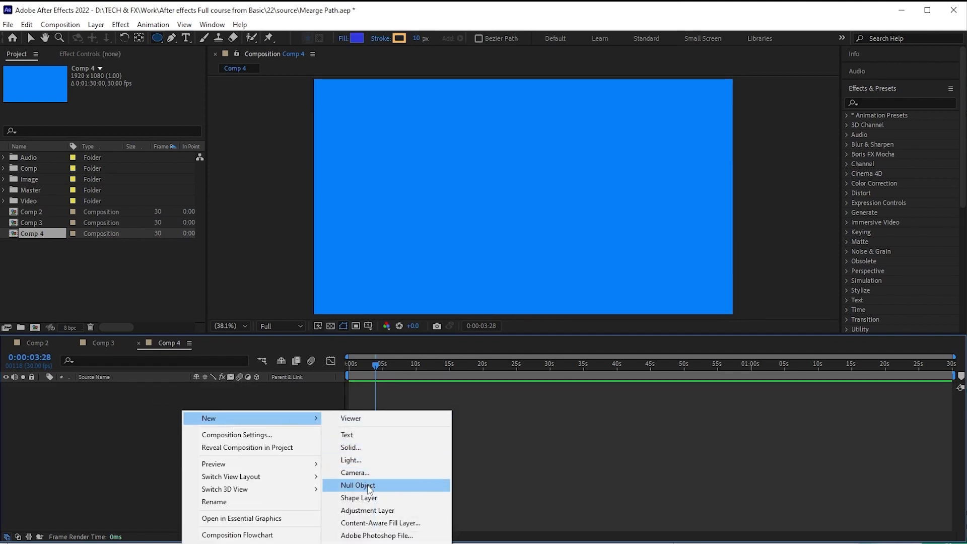
left_click(352, 491)
Add an ellipse path to the new shape layer and set its size to 611 by 611.
left_click(262, 397)
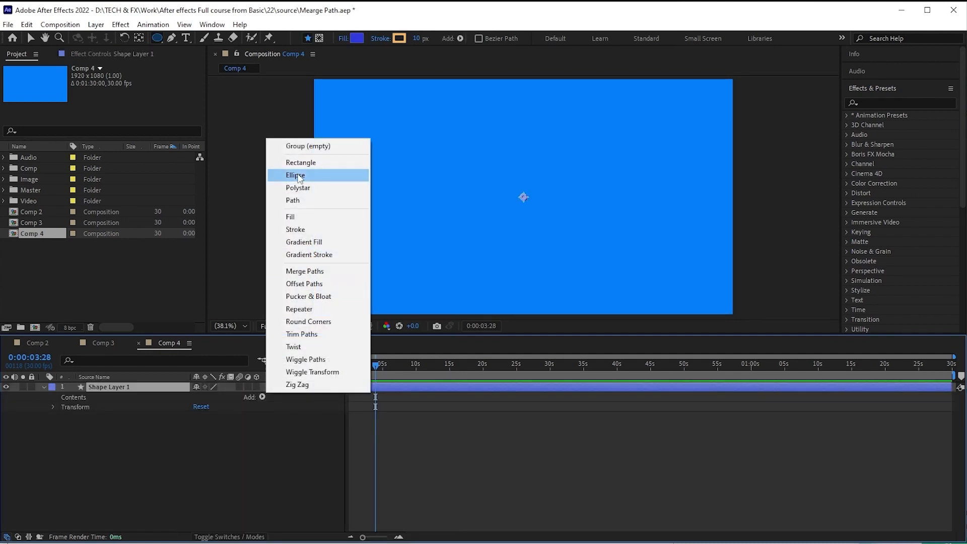
left_click(302, 176)
left_click(62, 406)
left_click_drag(210, 416, 541, 456)
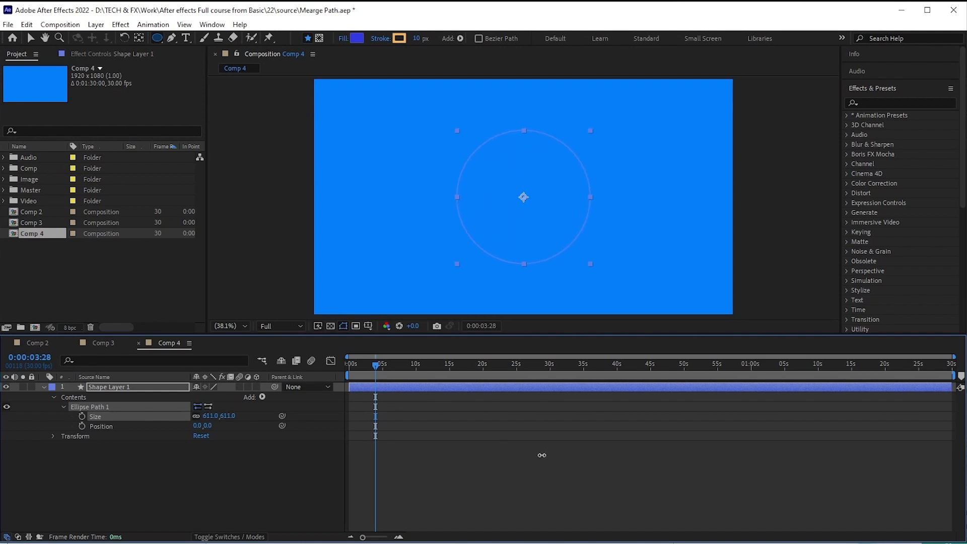
Add a fill and a stroke to the ellipse's shape layer.
left_click(263, 397)
left_click(295, 217)
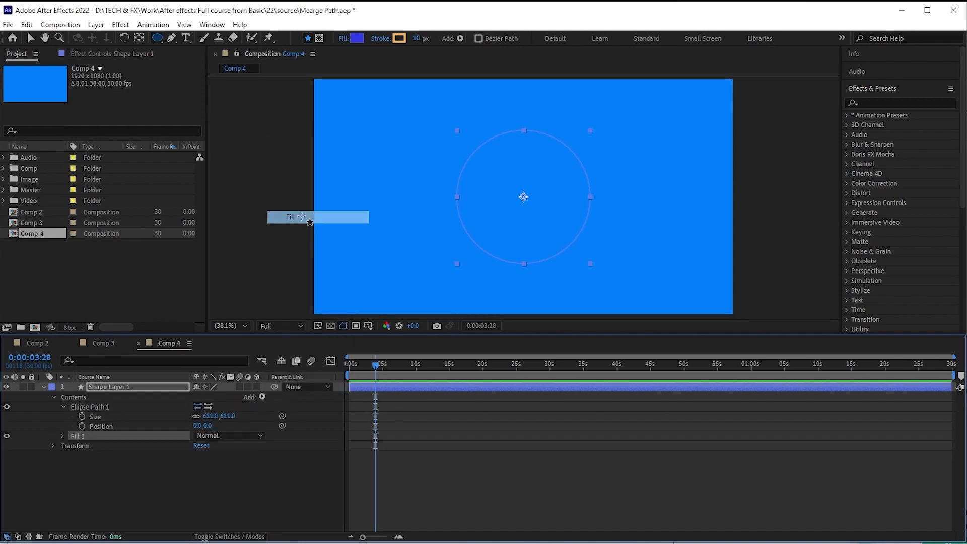
left_click(262, 398)
left_click(295, 227)
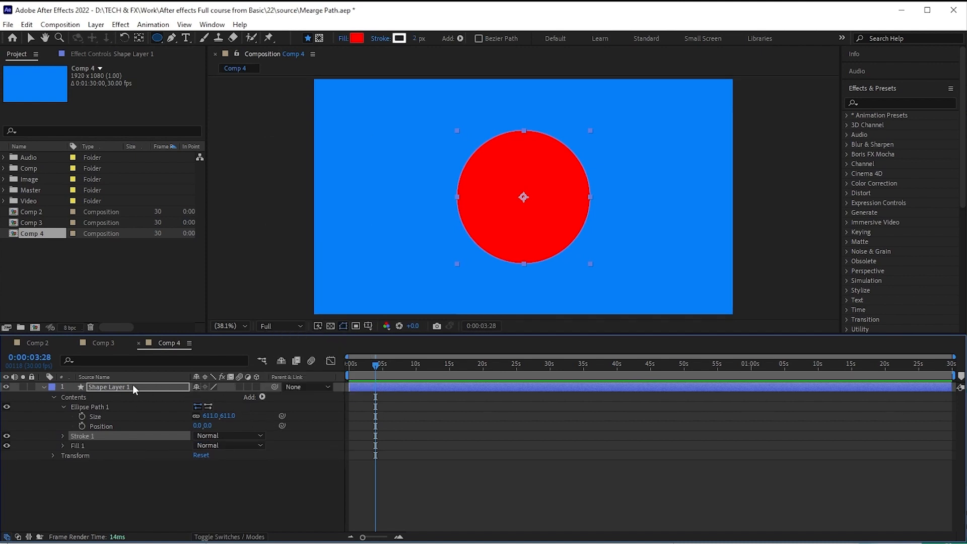
Change the ellipse's fill colour from red to a dark blue.
left_click(62, 446)
left_click(199, 475)
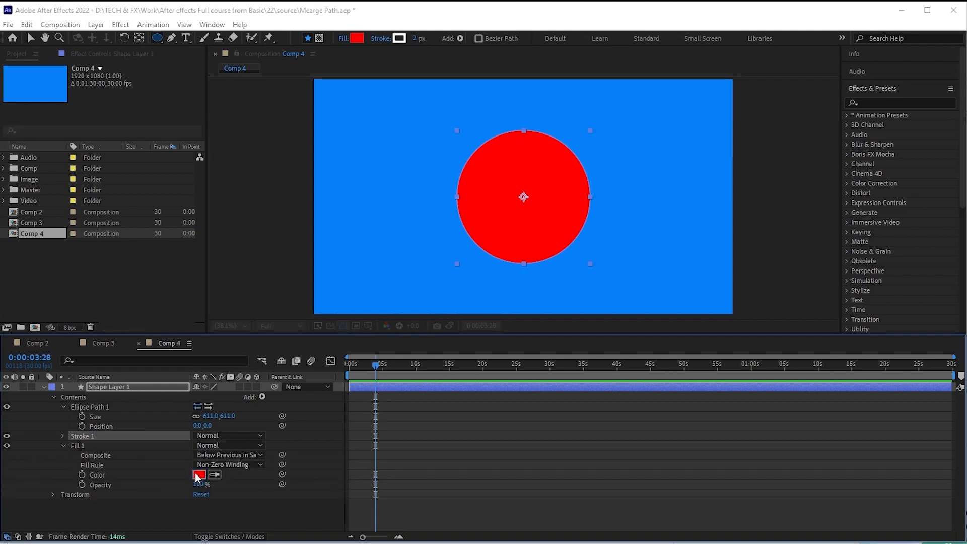
left_click(805, 442)
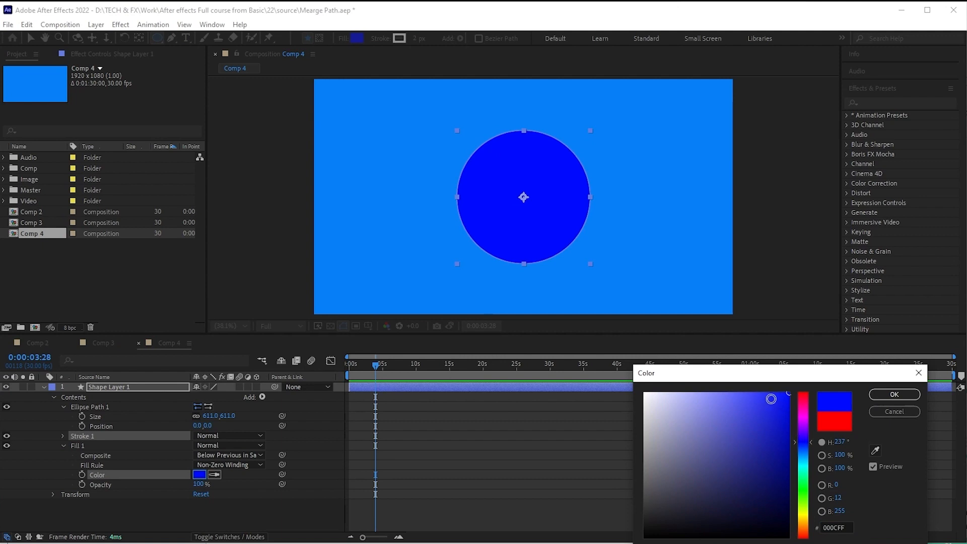
left_click_drag(772, 399, 782, 424)
left_click(895, 394)
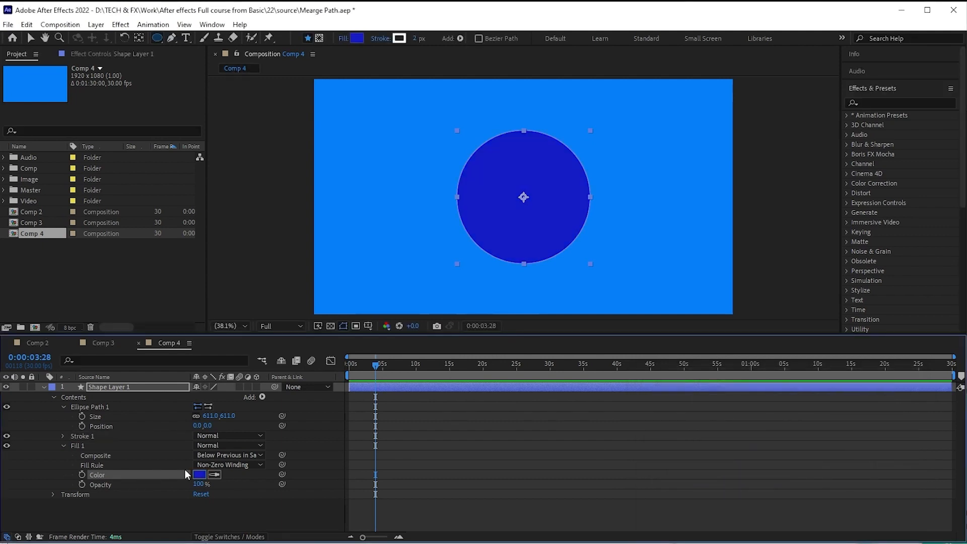
Change the ellipse's stroke colour to a light yellow.
left_click(62, 436)
left_click(202, 448)
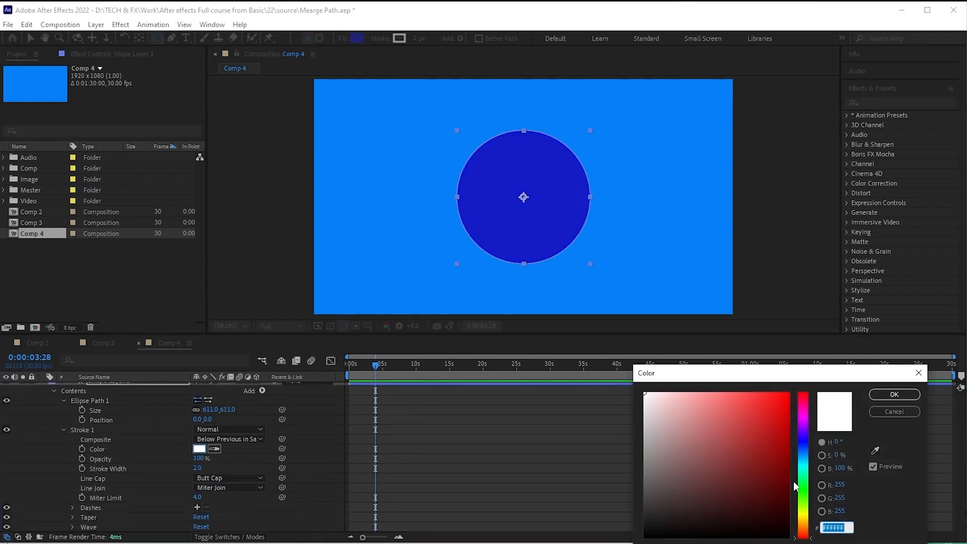
left_click(804, 516)
left_click(734, 393)
left_click(894, 395)
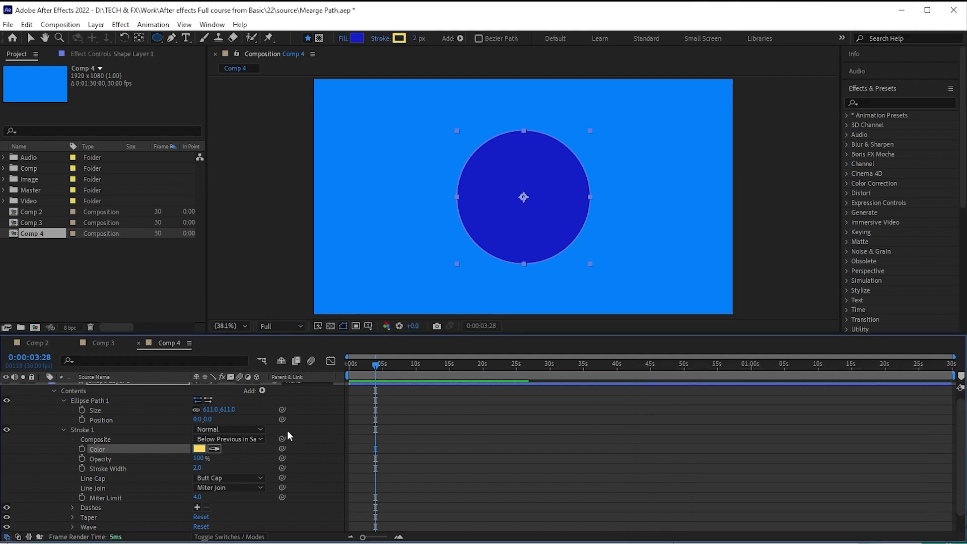
Set the ellipse's stroke width to 10.
left_click(198, 468)
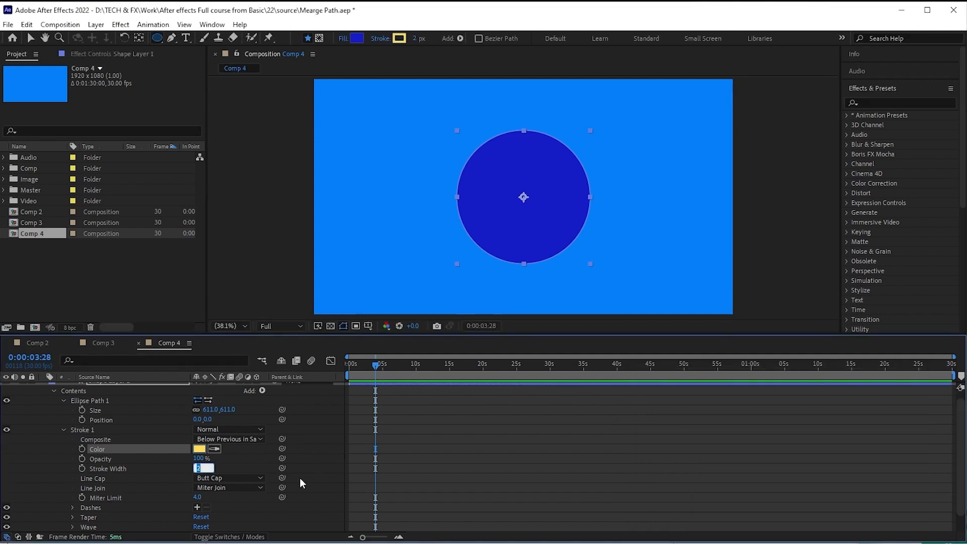
type("10")
key("Return")
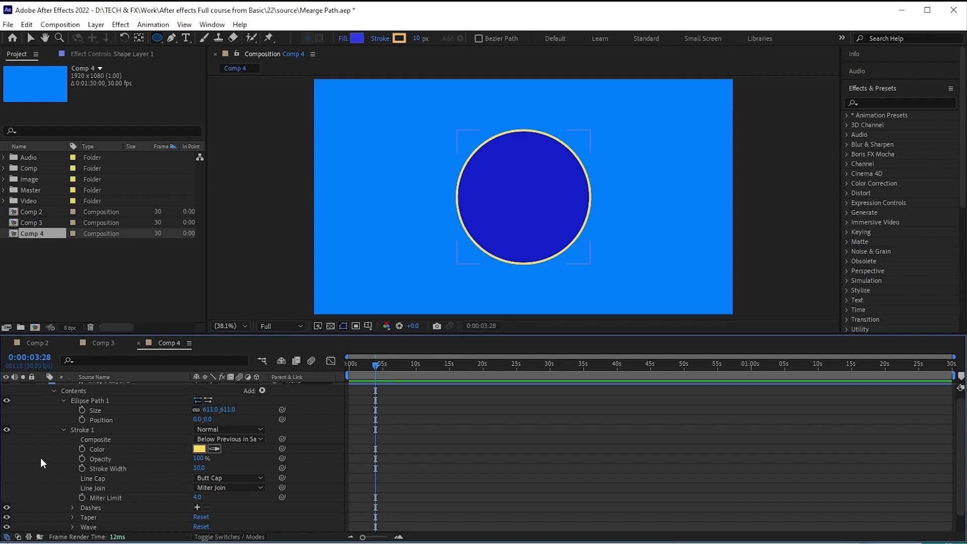
left_click(63, 430)
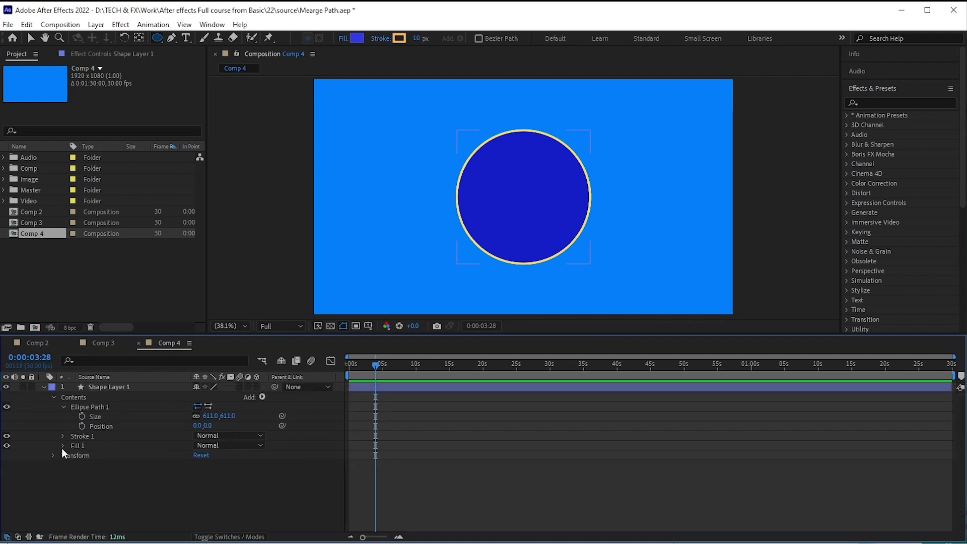
Duplicate the ellipse path within the shape layer and offset the copy's position to 83, -85.
left_click(95, 407)
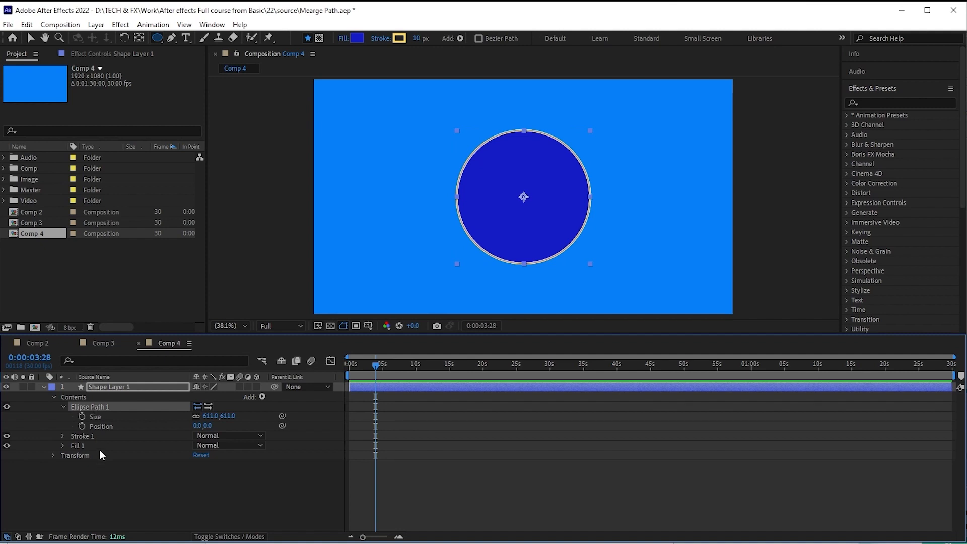
left_click(95, 493)
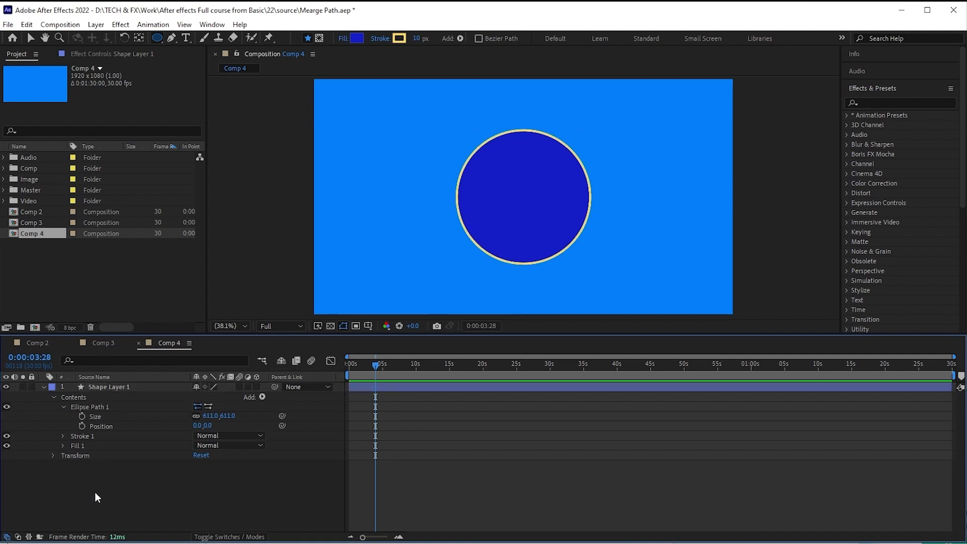
left_click(98, 407)
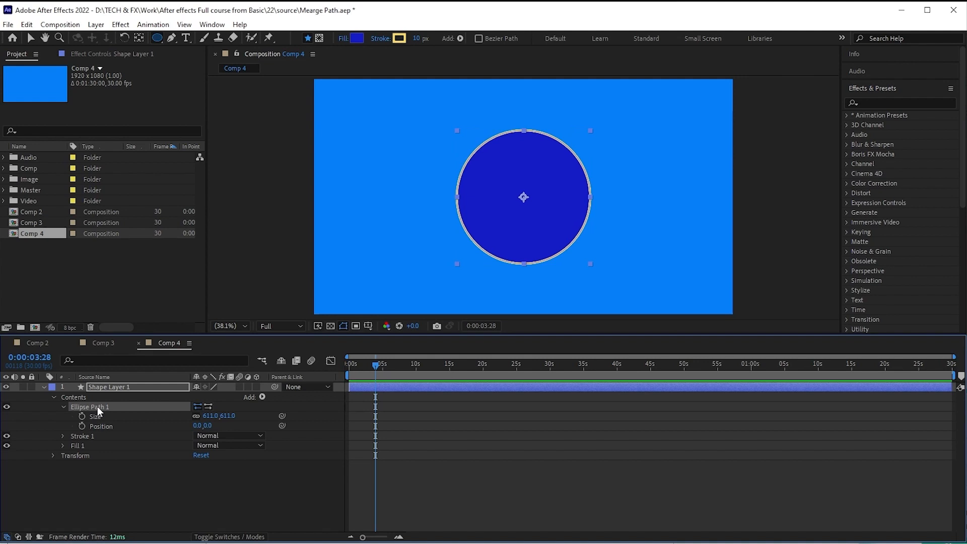
key("ctrl+d")
left_click(63, 436)
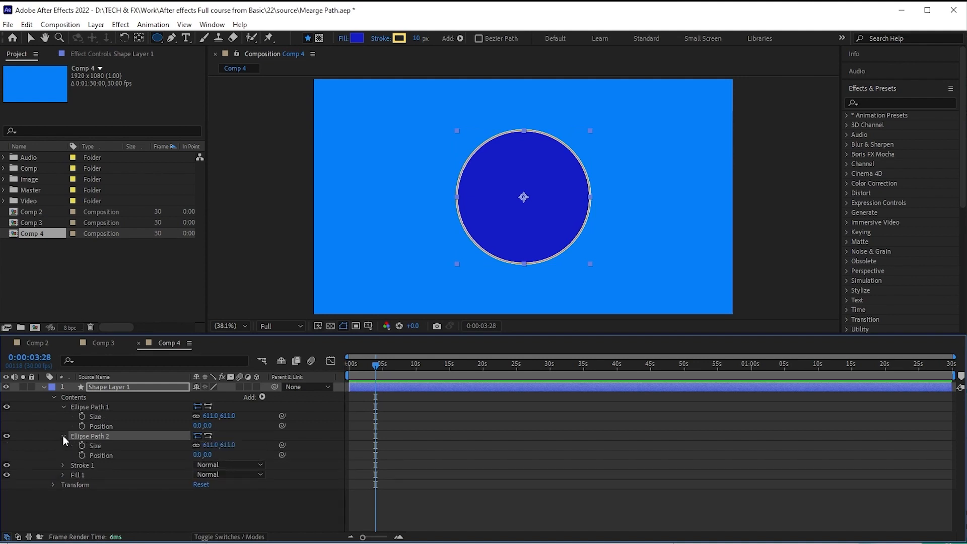
left_click_drag(200, 455, 136, 484)
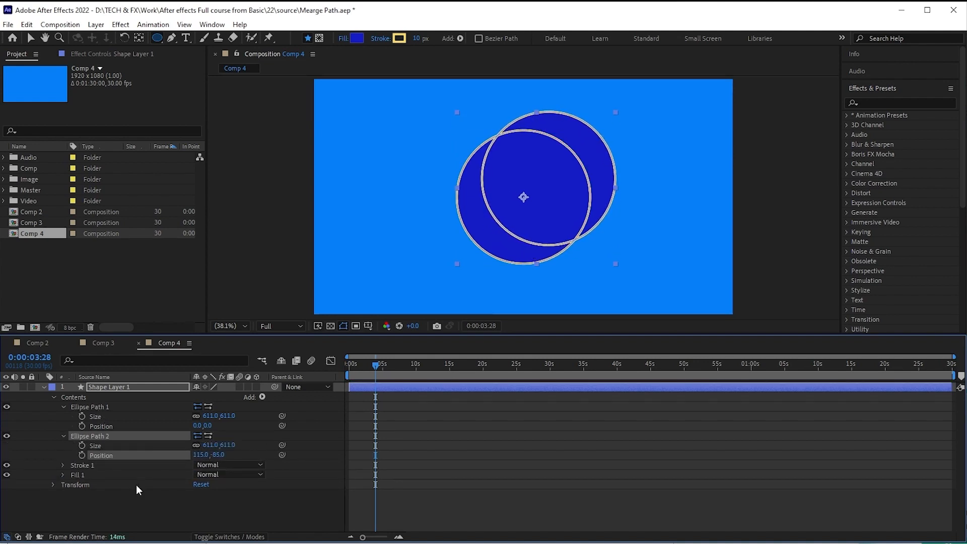
left_click_drag(201, 455, 189, 458)
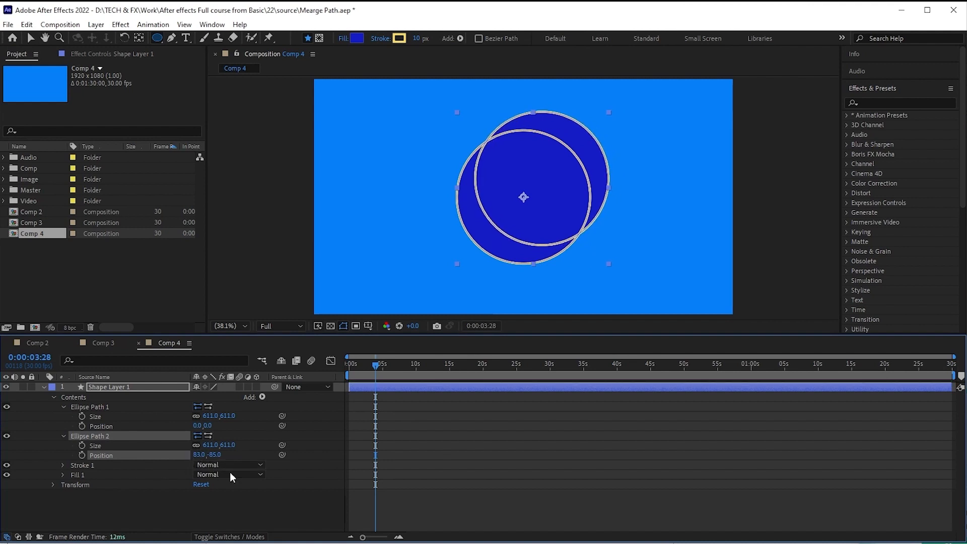
Add Merge Paths in Subtract mode to form a crescent, and adjust the second ellipse's position to 58, -78.
left_click(262, 397)
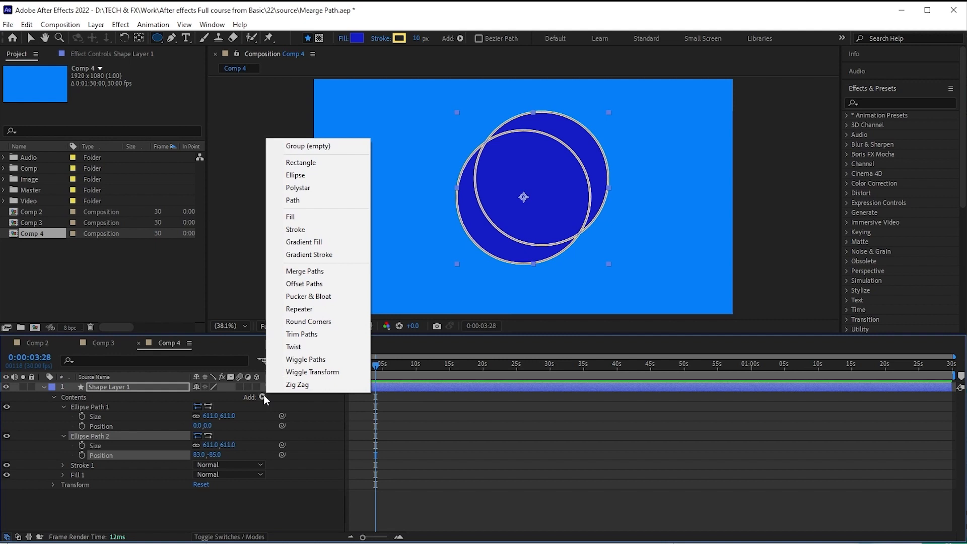
left_click(294, 272)
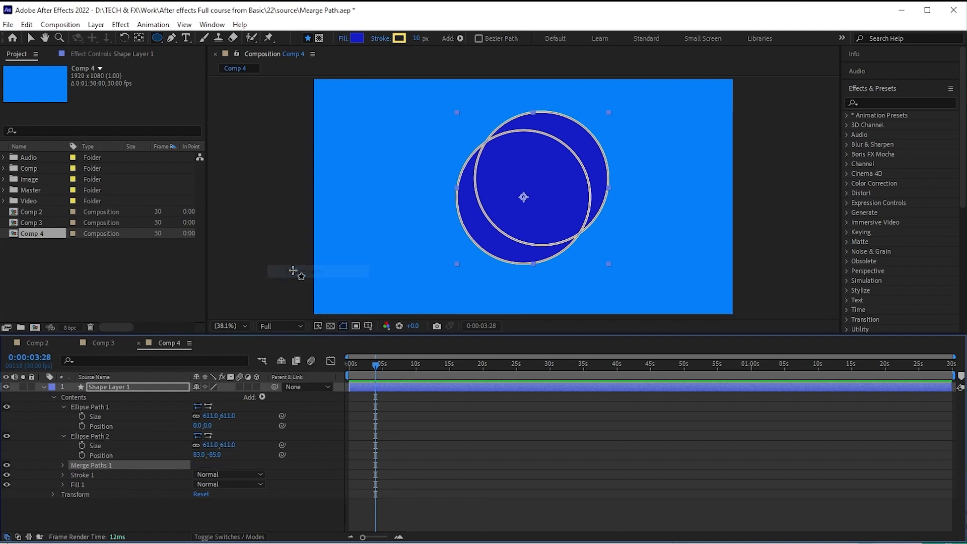
left_click(212, 476)
left_click(216, 512)
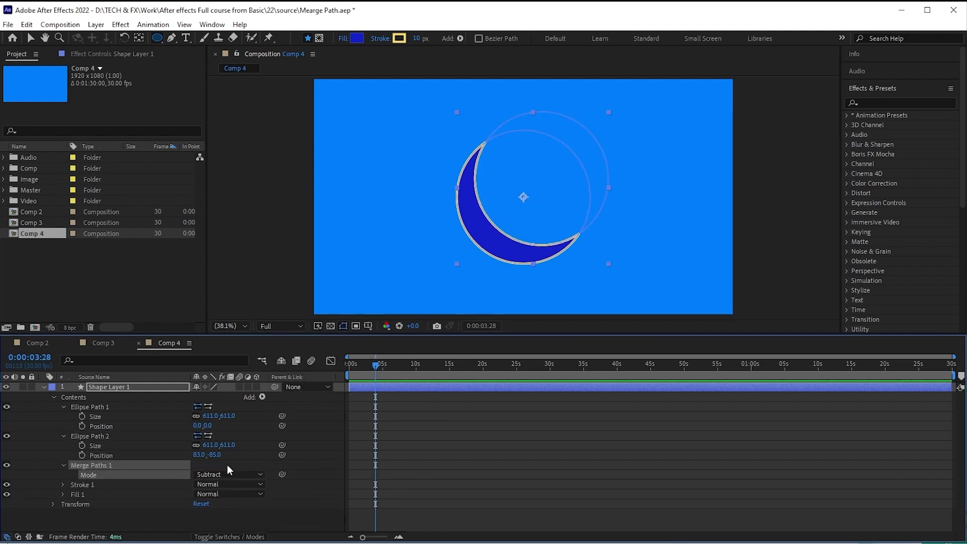
left_click(310, 512)
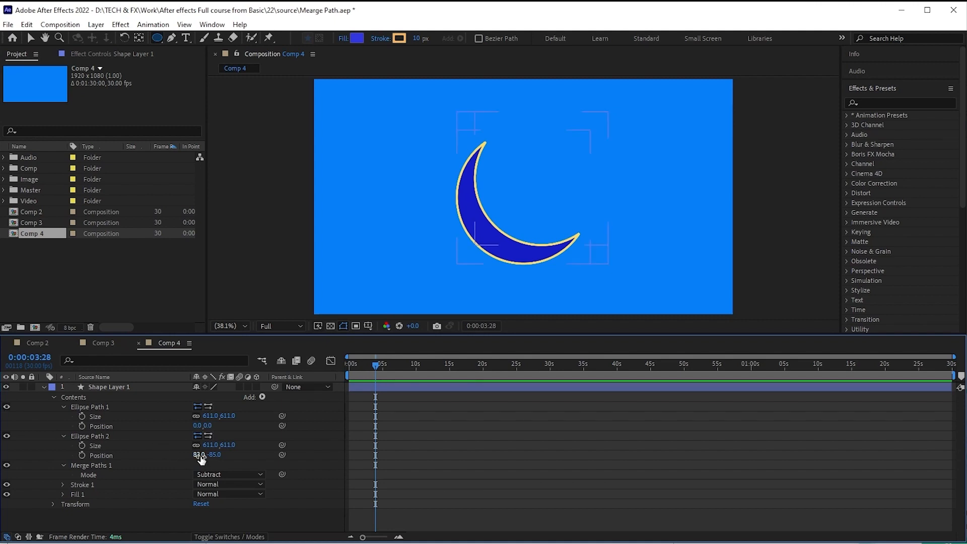
left_click_drag(199, 456, 223, 453)
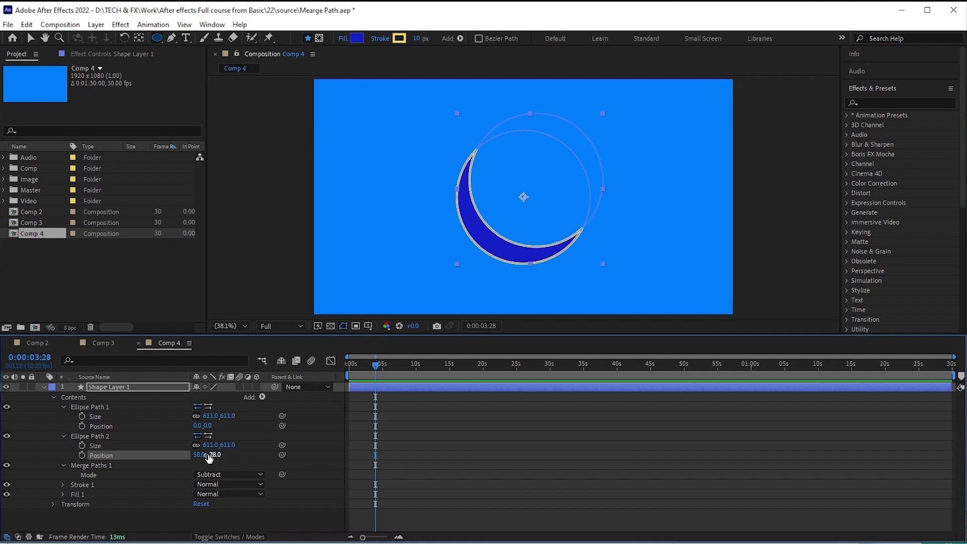
left_click(302, 469)
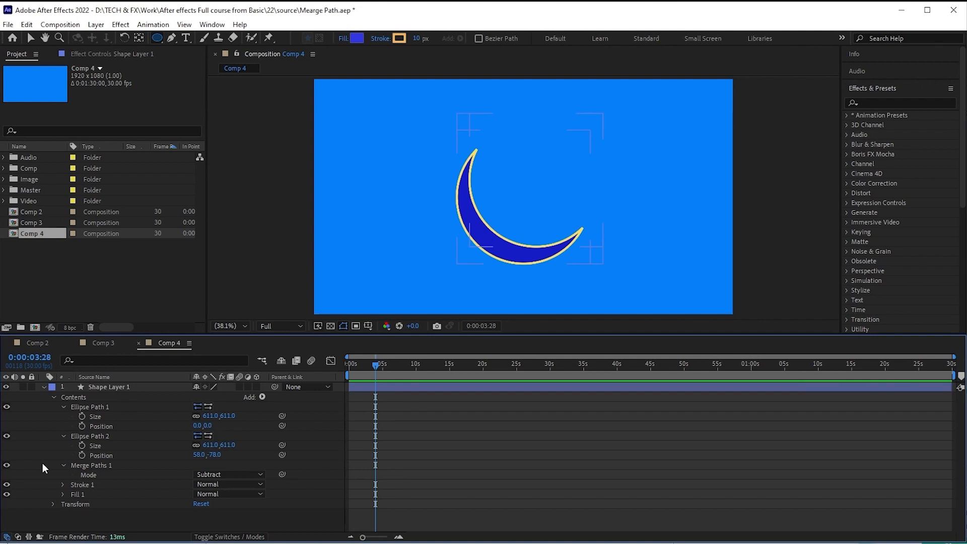
Delete the crescent's shape layer from Comp 4.
left_click(44, 387)
left_click(120, 386)
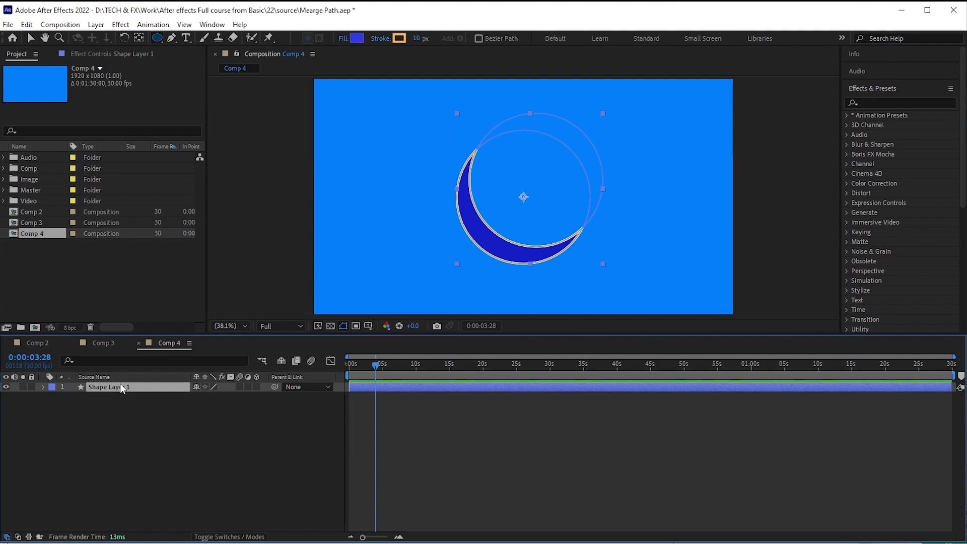
key("Delete")
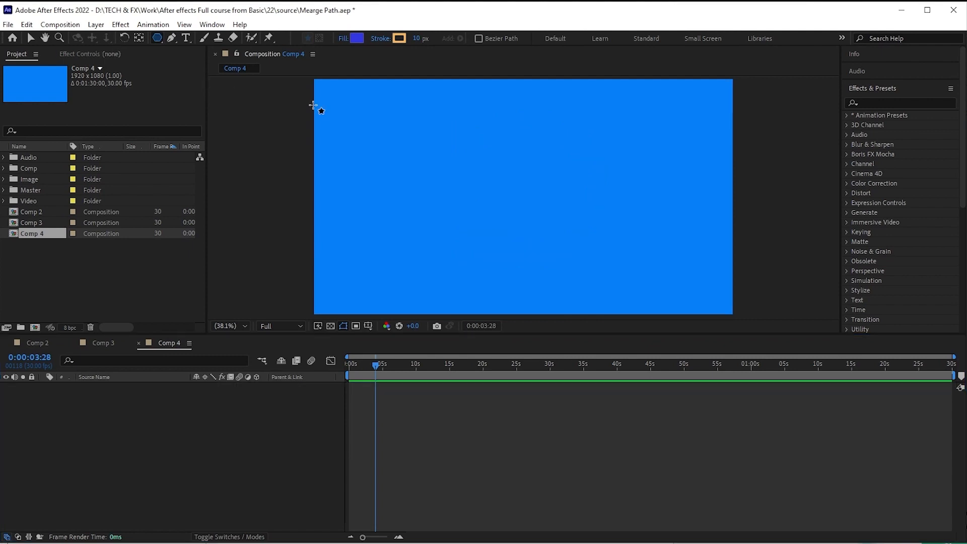
Draw a pentagon with an outer radius of about 297, centre it in the composition, and change its type to Star.
left_click_drag(490, 169, 539, 215)
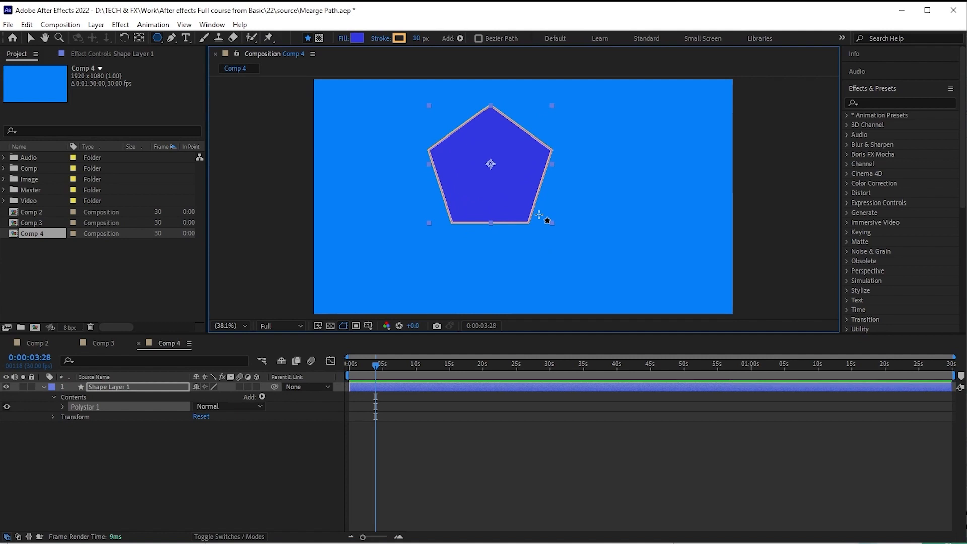
key("ctrl+Home")
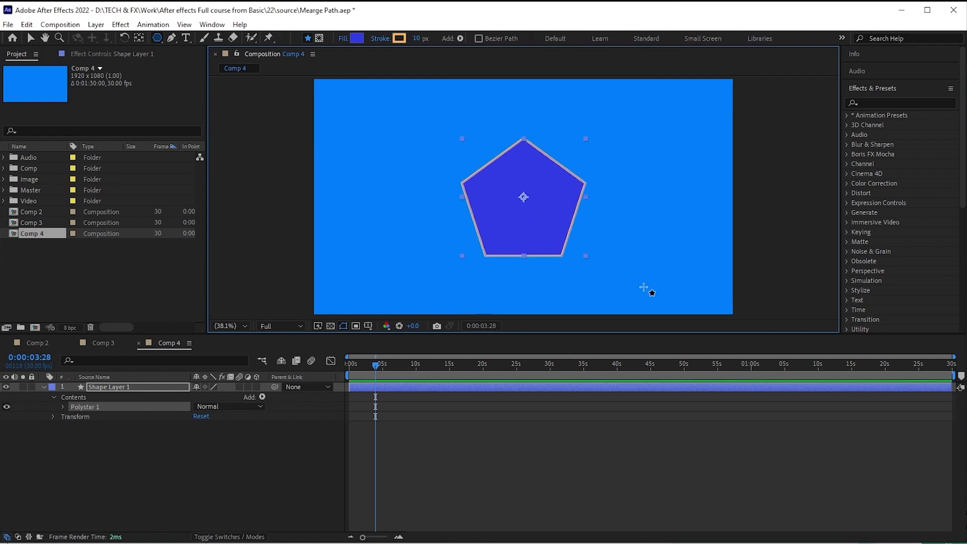
left_click(63, 407)
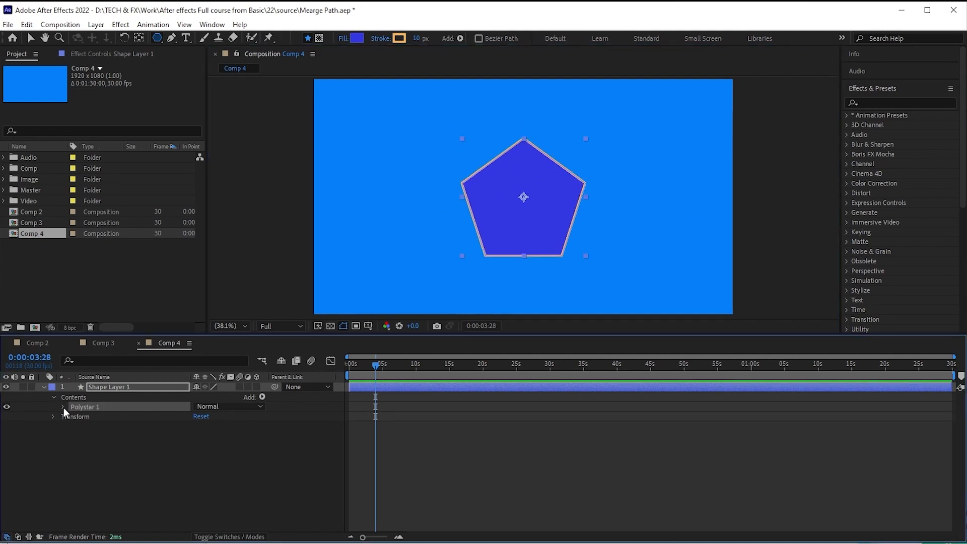
left_click(73, 417)
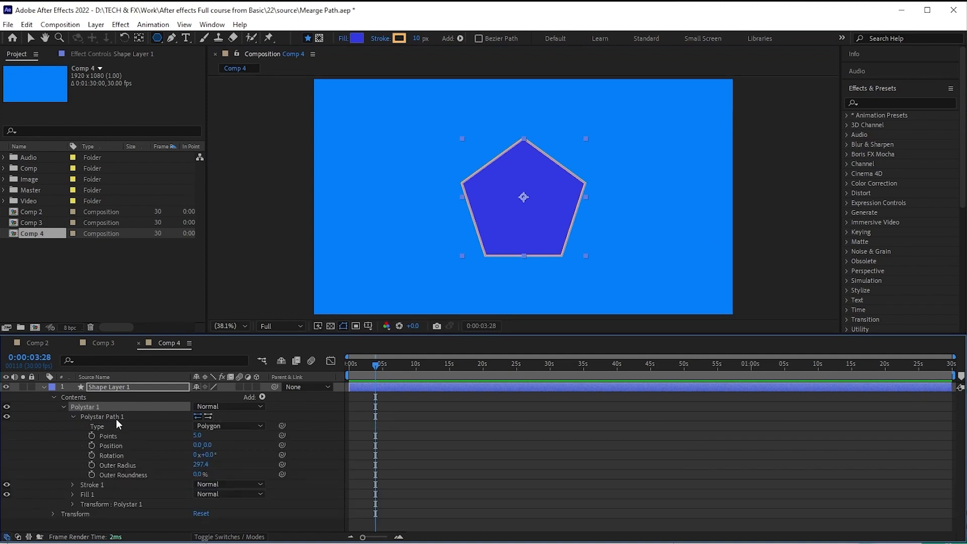
left_click(211, 427)
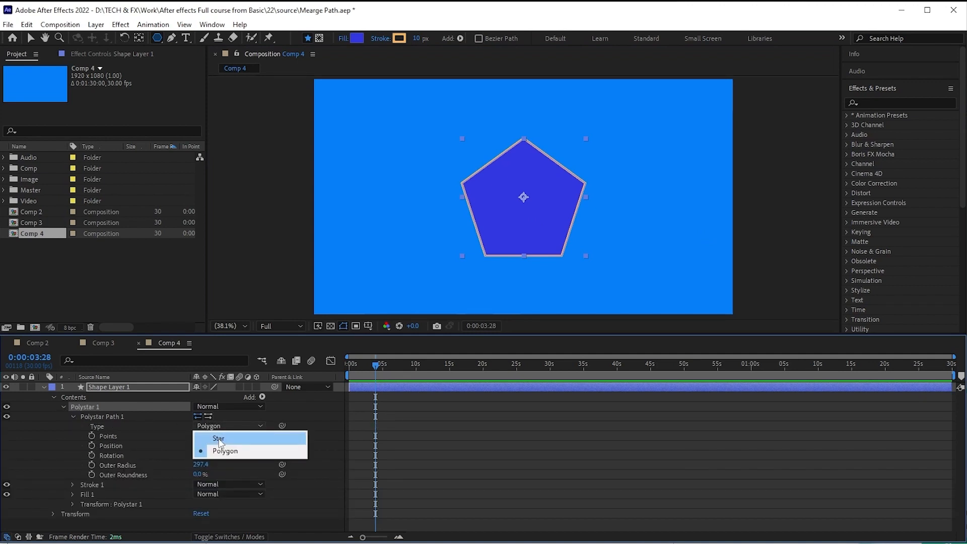
left_click(219, 441)
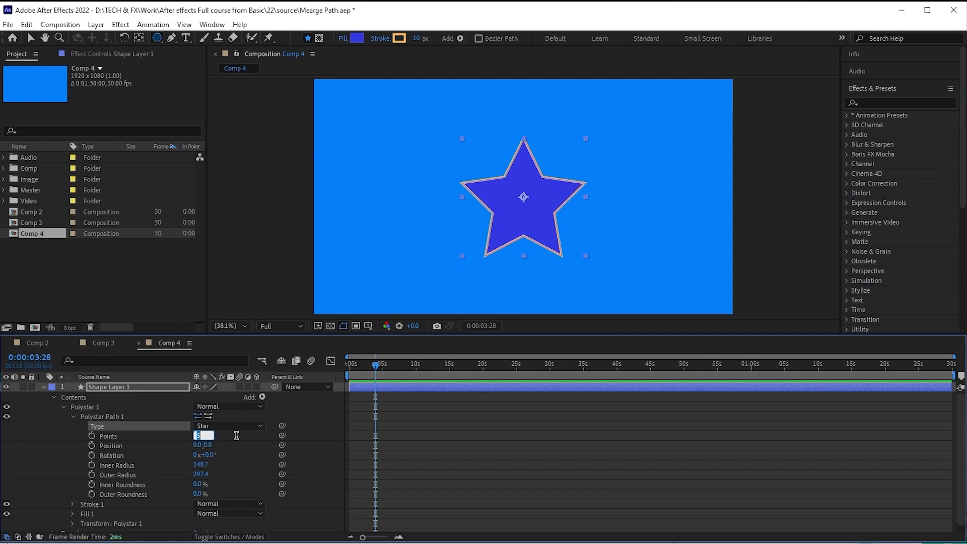
Set the star to 14 points and its outer radius to 334.4.
type("14")
key("Return")
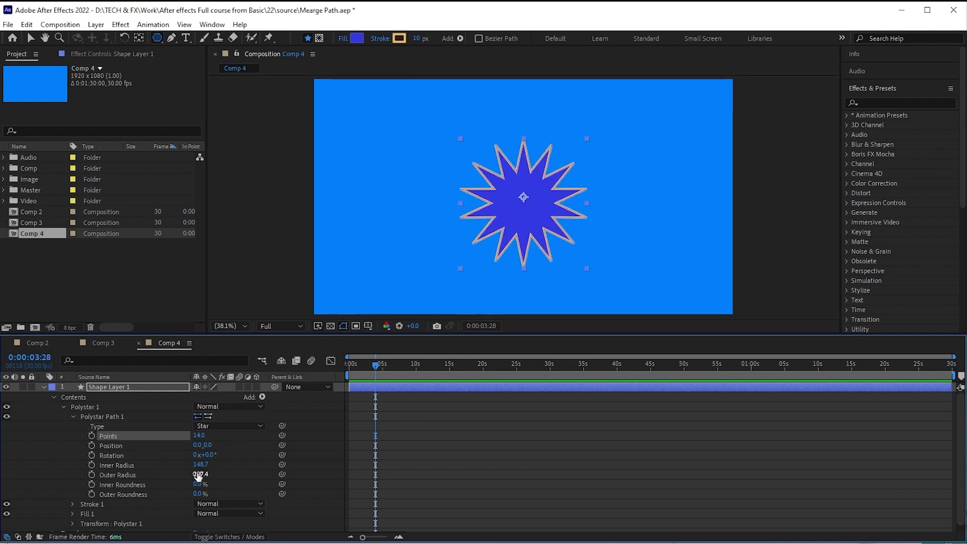
left_click_drag(197, 476, 237, 476)
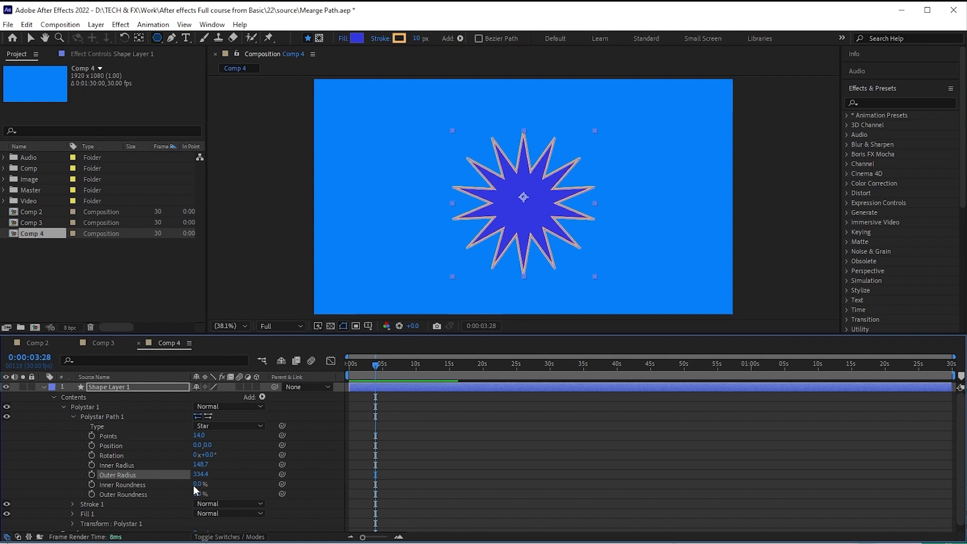
left_click(73, 416)
Add an ellipse path to the star's group and set its size to 441 by 441.
left_click(261, 397)
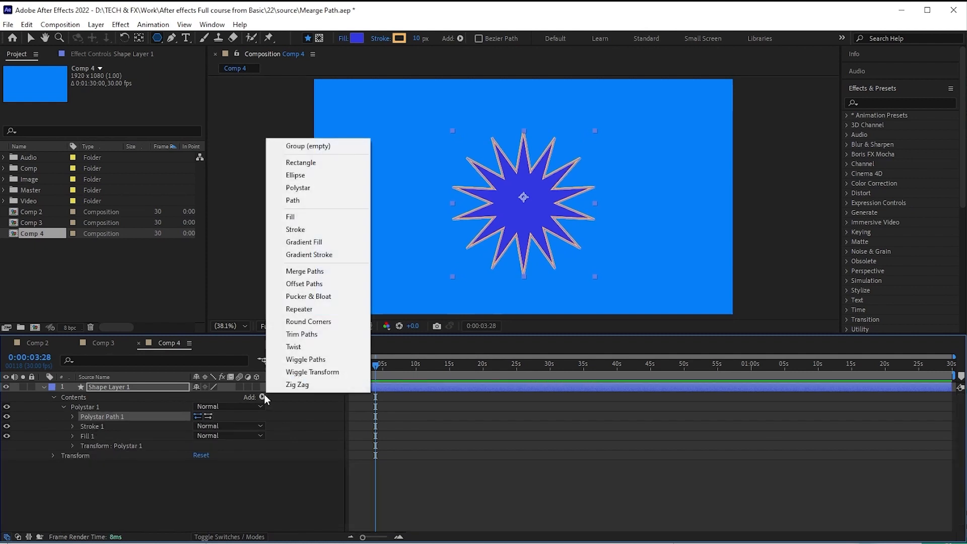
left_click(313, 176)
left_click(73, 426)
left_click_drag(216, 436, 398, 429)
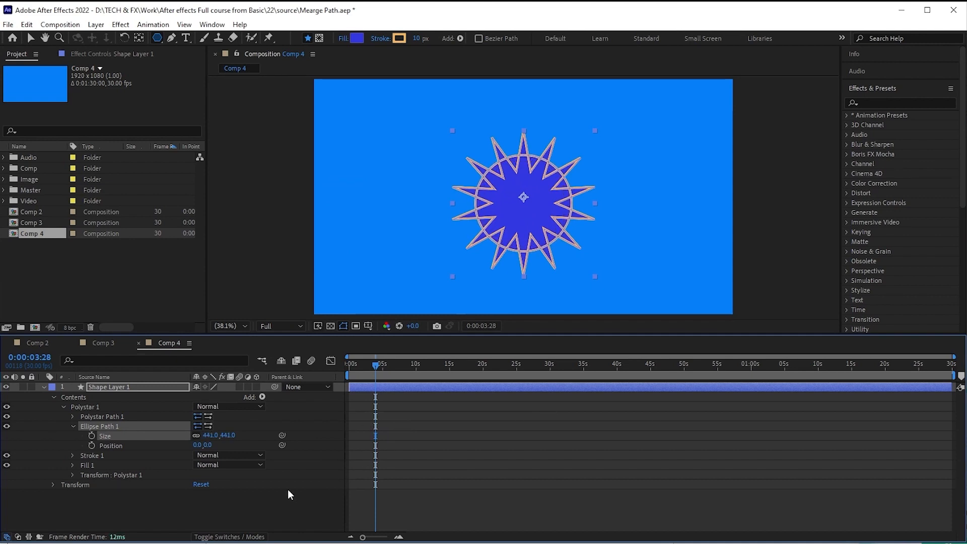
left_click(73, 427)
Add Merge Paths after the star and circle in the group and set its mode to Intersect.
left_click(265, 398)
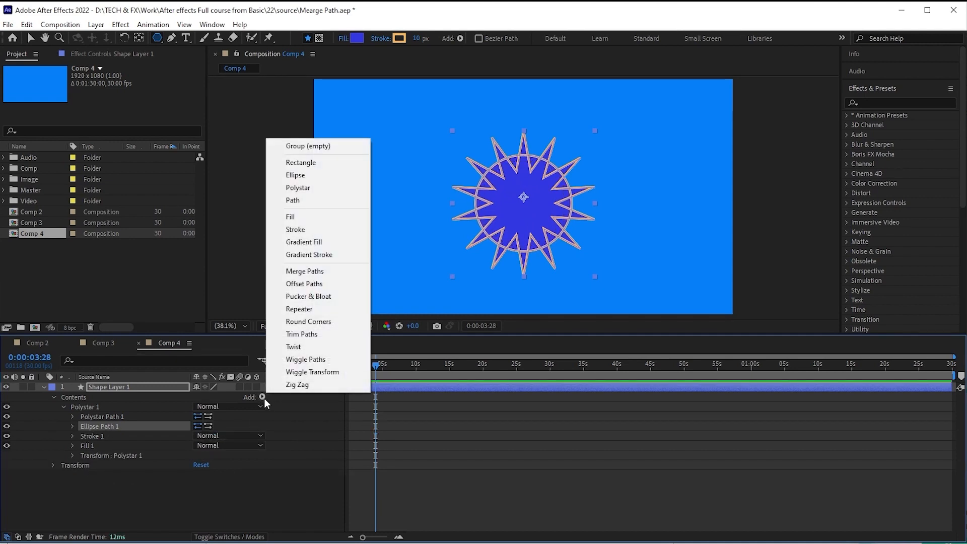
left_click(313, 333)
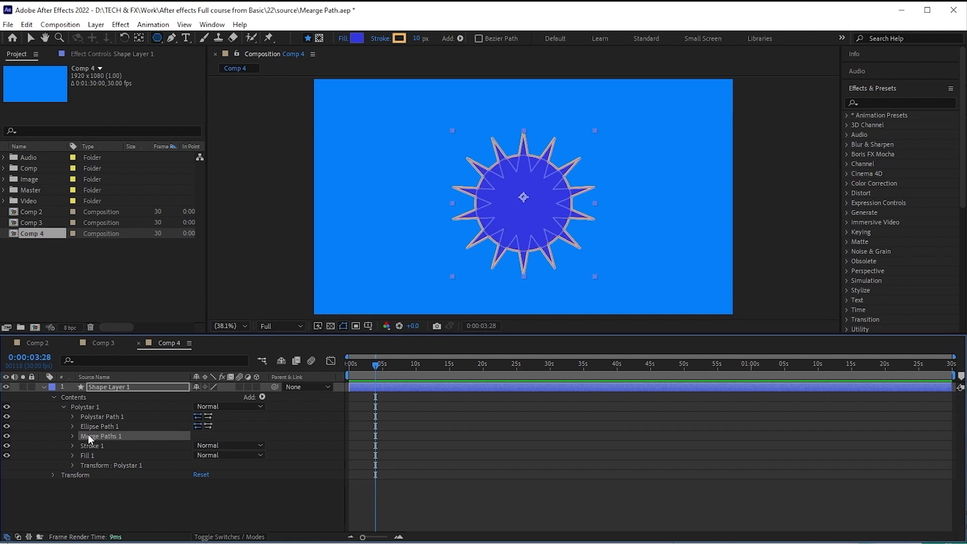
left_click(73, 436)
left_click(230, 446)
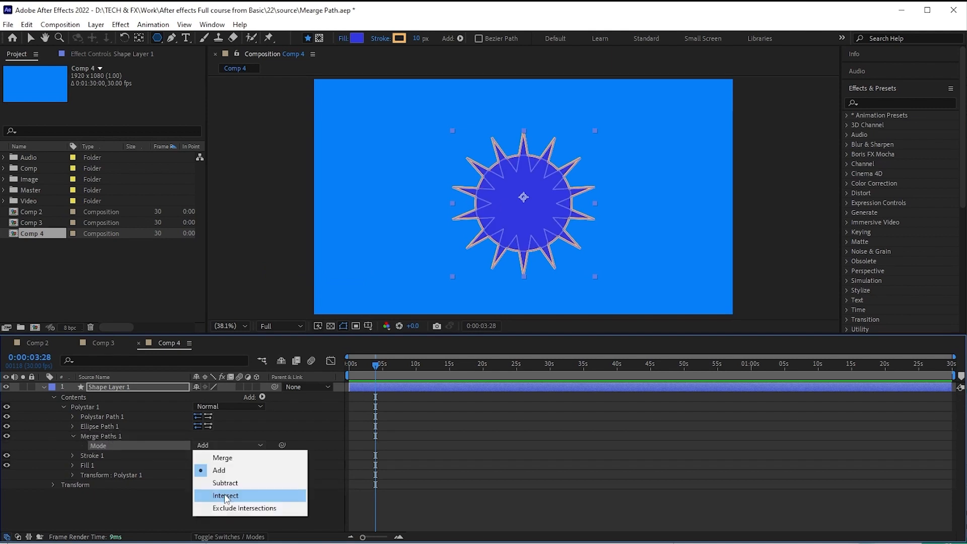
left_click(252, 498)
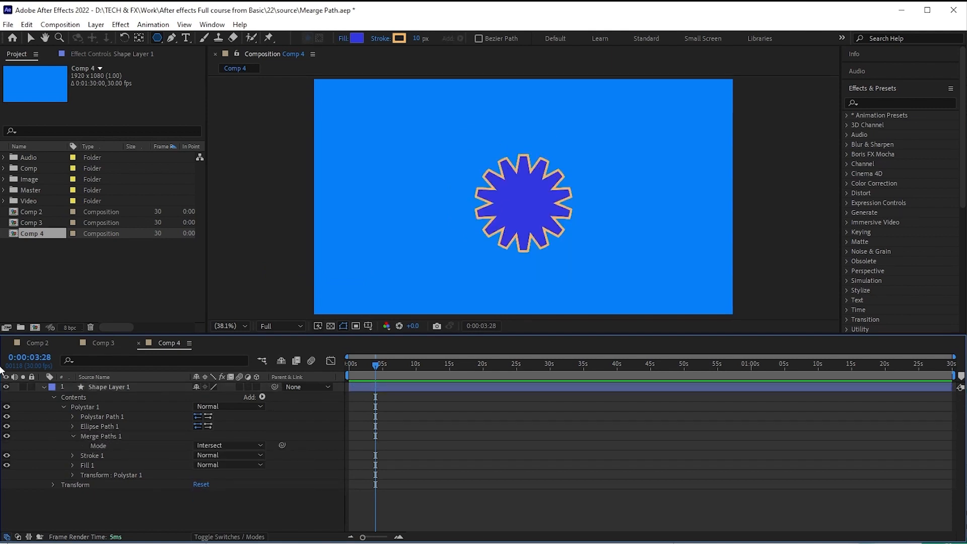
Add a second ellipse path, place it below Merge Paths 1, and enlarge it to about 373 by 373.
left_click(99, 426)
left_click(73, 436)
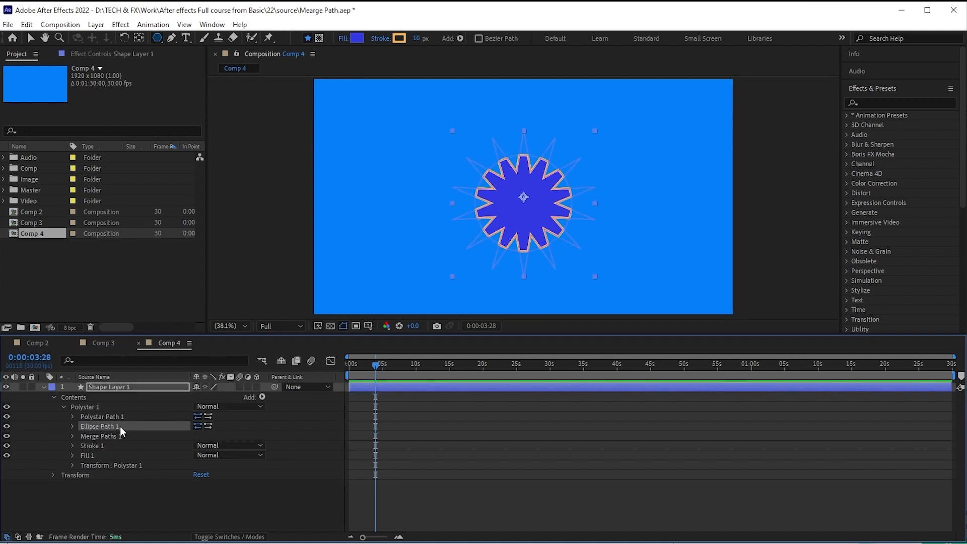
left_click(262, 397)
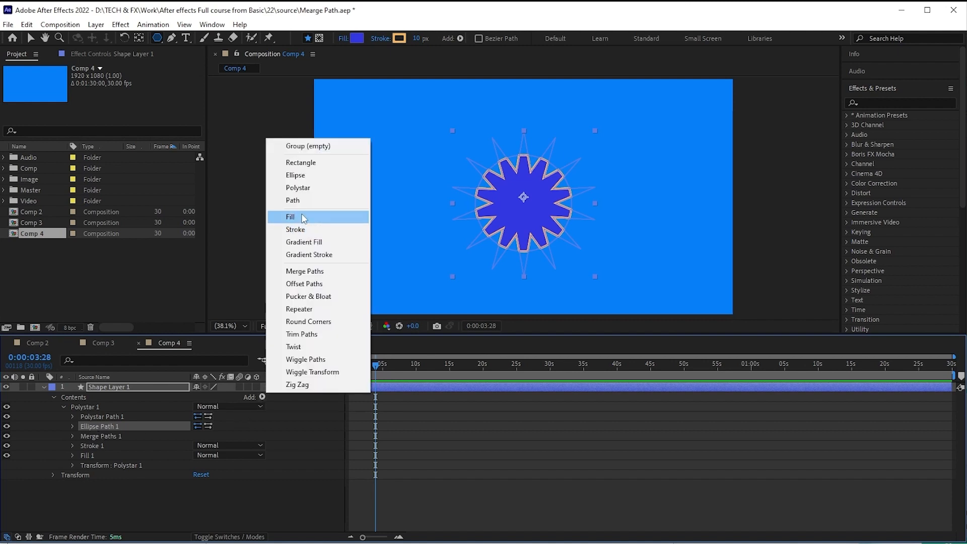
left_click(310, 176)
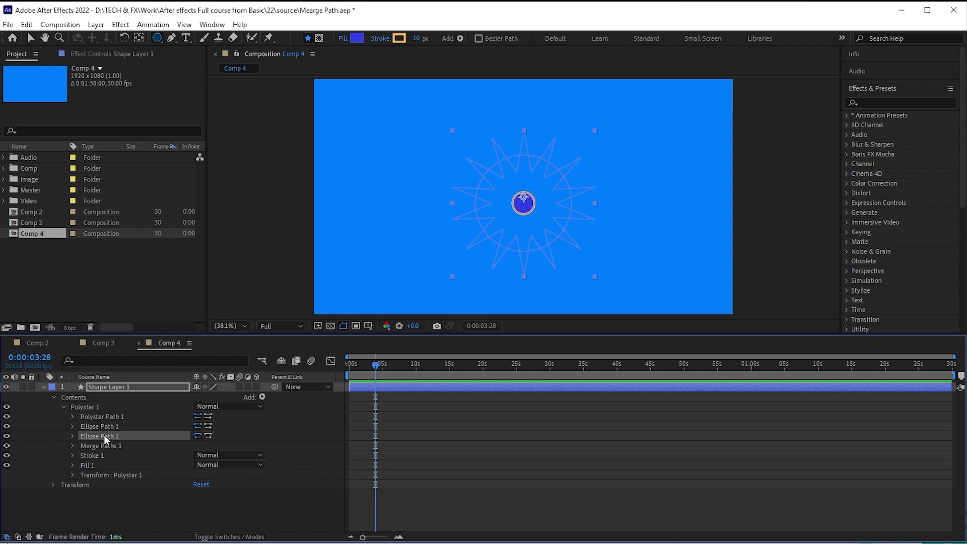
left_click_drag(104, 435, 105, 452)
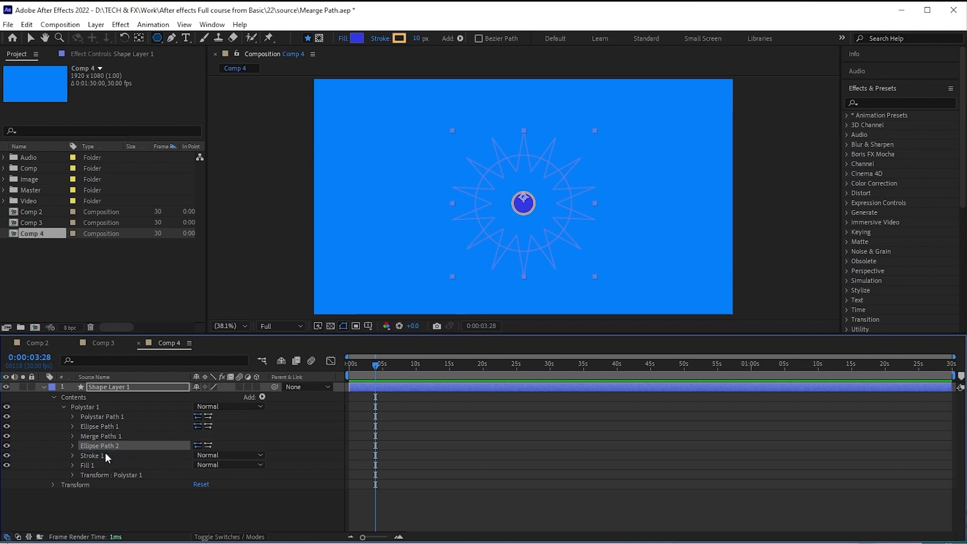
left_click(72, 447)
left_click_drag(208, 455, 359, 450)
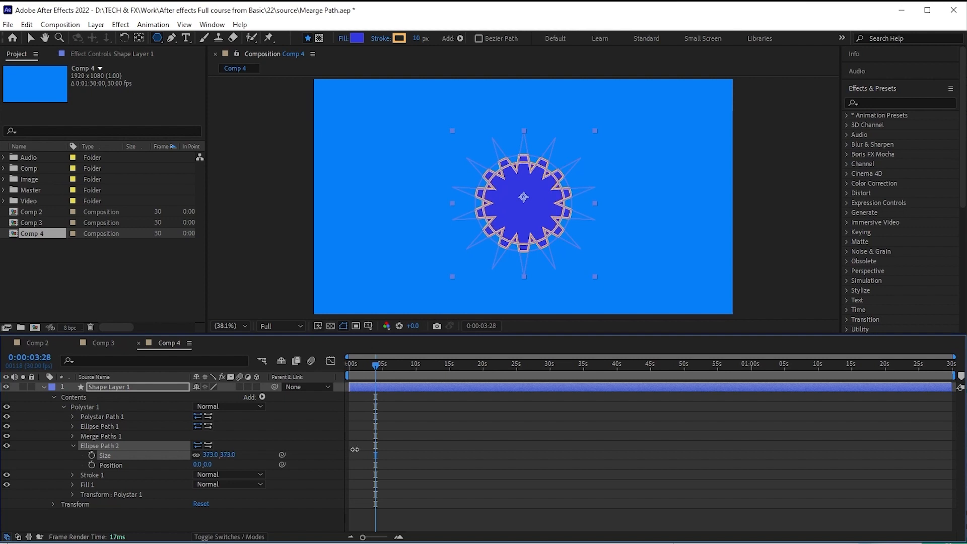
key("period")
left_click(73, 446)
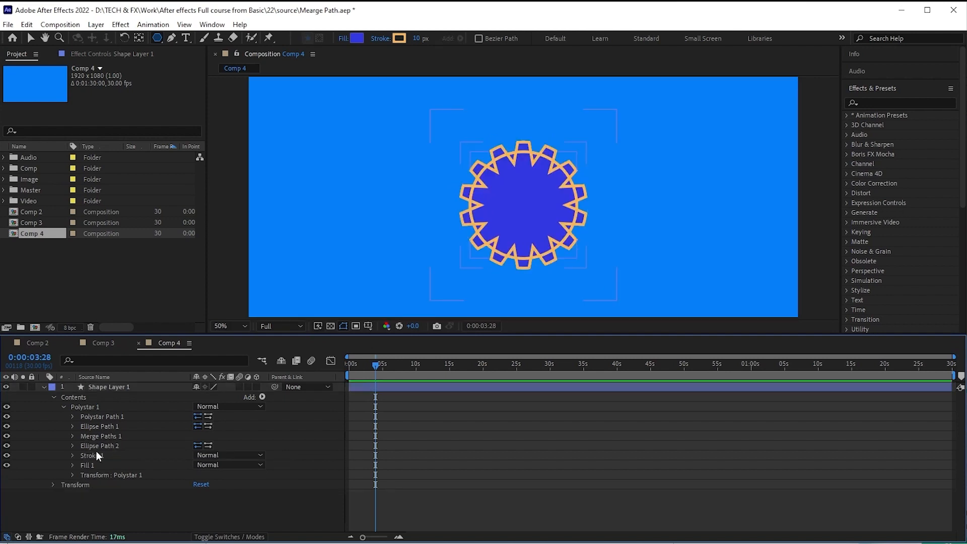
Add a second Merge Paths directly below Ellipse Path 2, keeping its mode at Add.
left_click(261, 398)
left_click(327, 270)
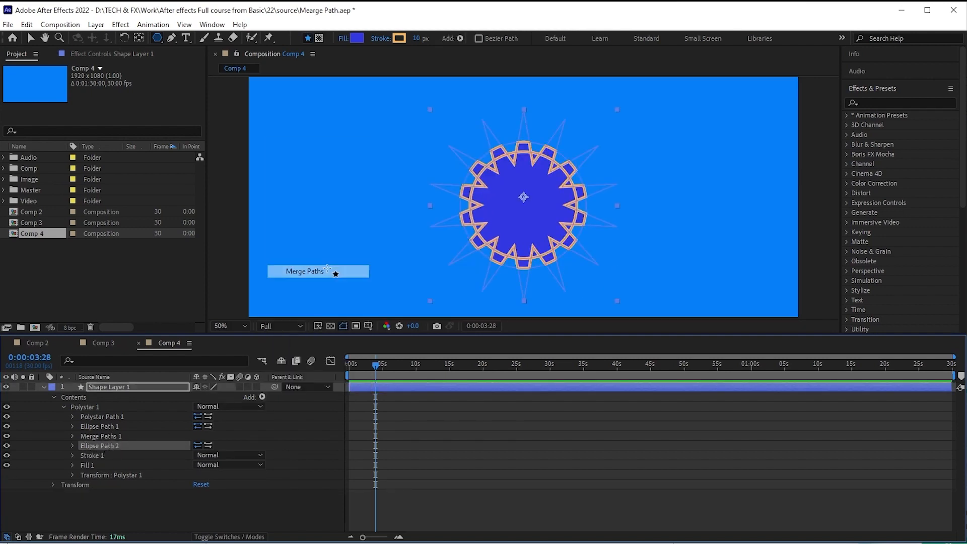
left_click_drag(128, 443, 132, 461)
left_click(73, 456)
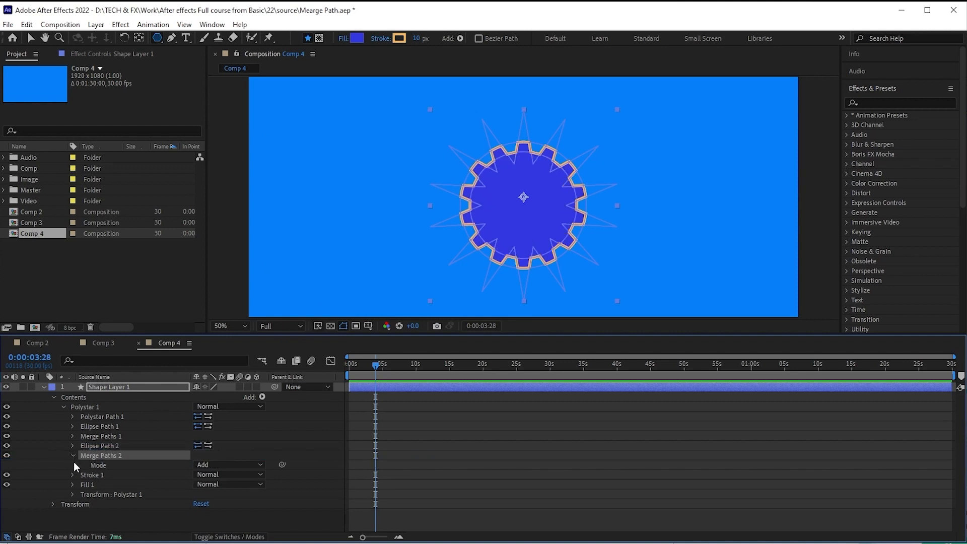
left_click(19, 435)
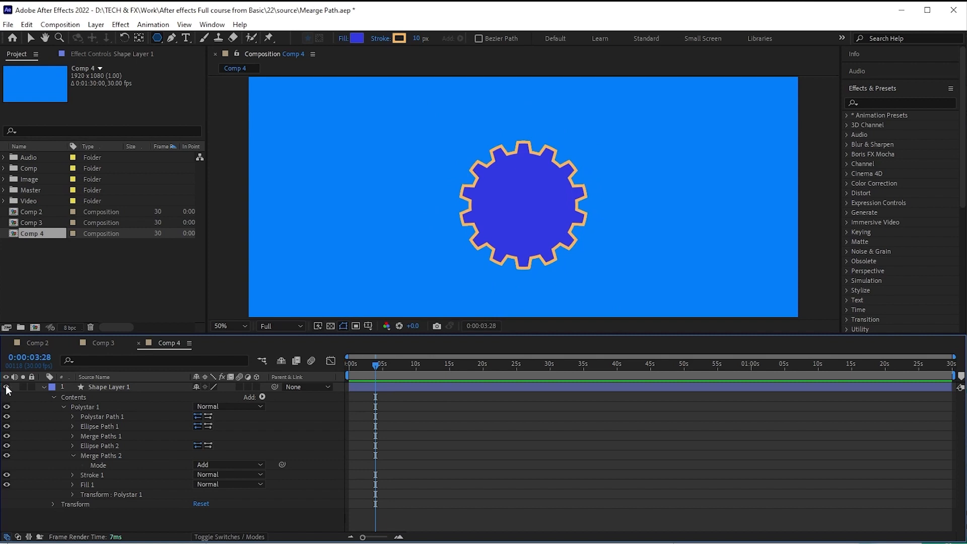
left_click(73, 456)
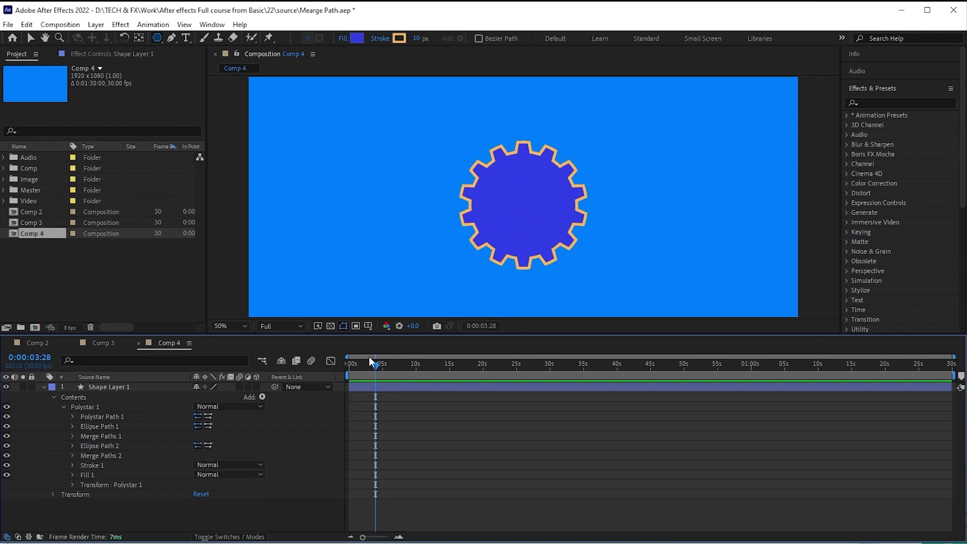
Add a third ellipse path to the gear's group and set its size to about 180 by 180.
left_click(94, 456)
left_click(262, 397)
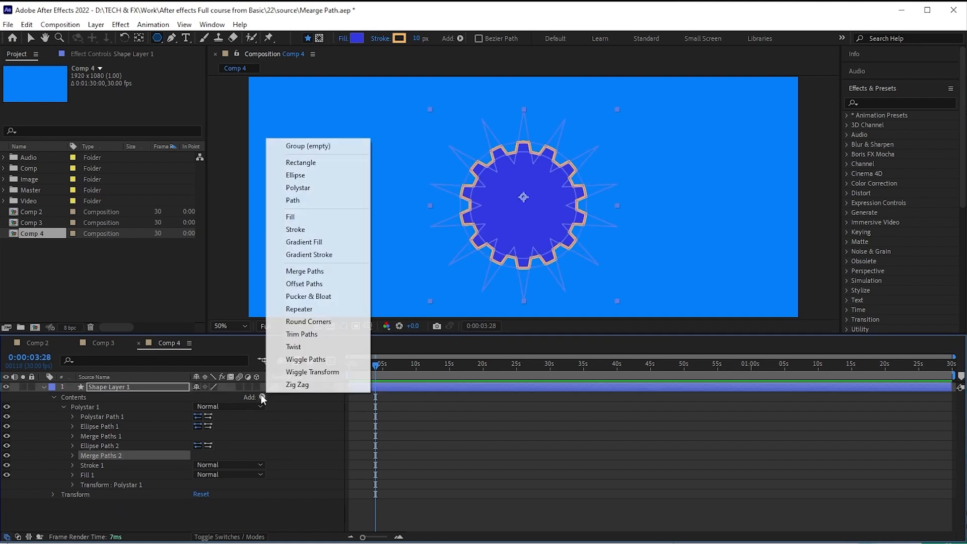
left_click(311, 177)
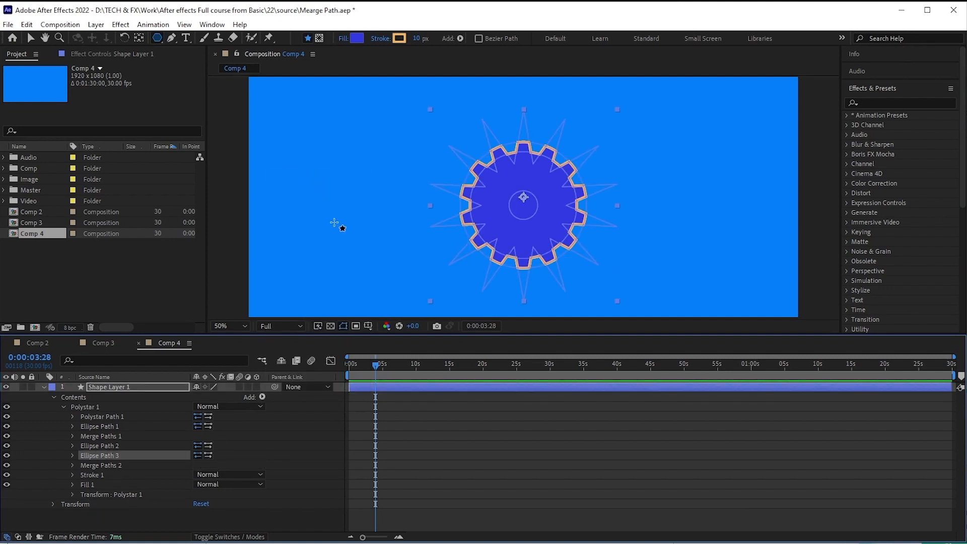
left_click(241, 460)
left_click_drag(241, 460, 250, 459)
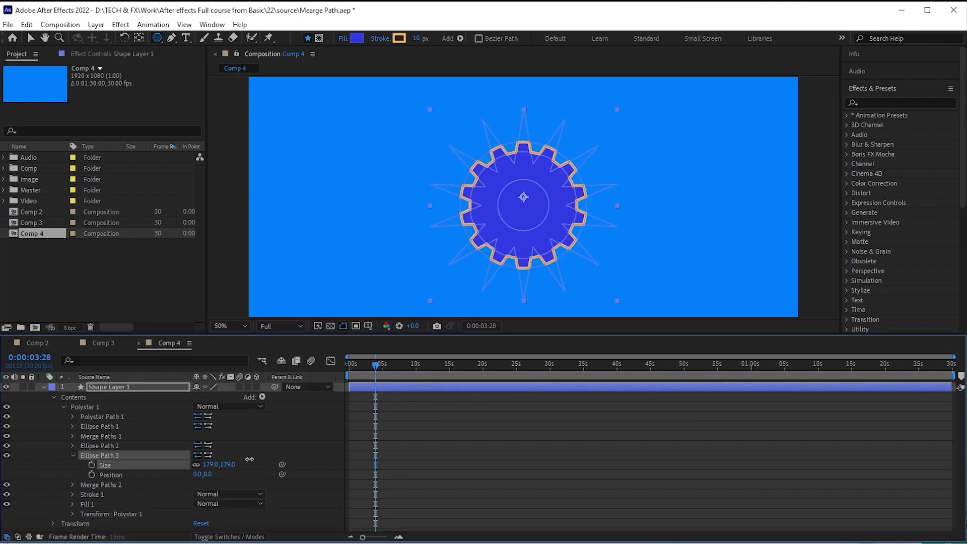
left_click(73, 456)
left_click(275, 451)
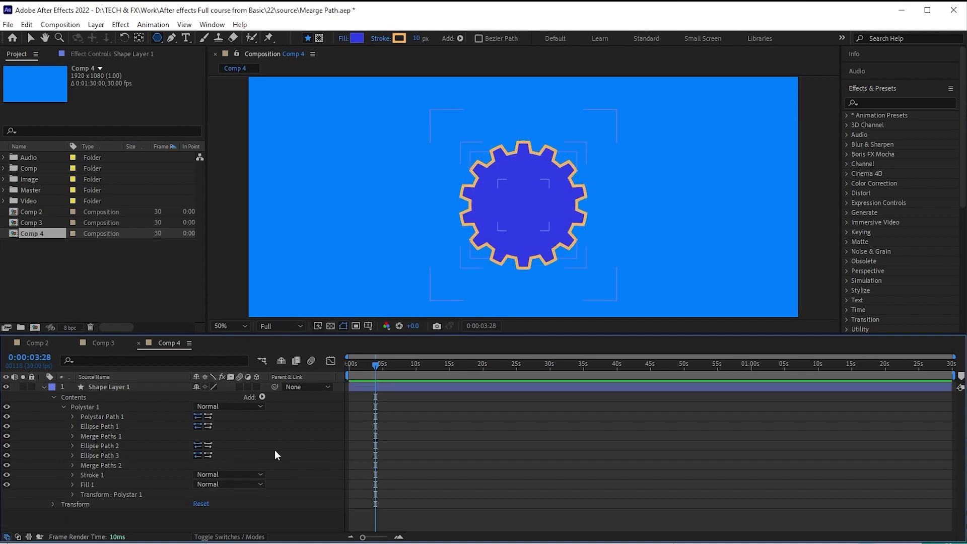
Move Ellipse Path 3 below Merge Paths 2 in the group's stacking order.
left_click(105, 464)
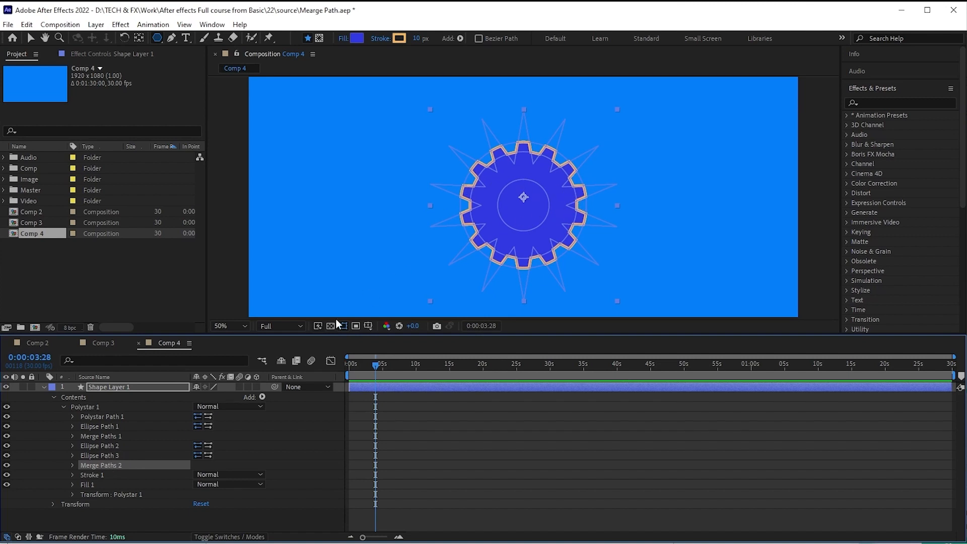
left_click(111, 456)
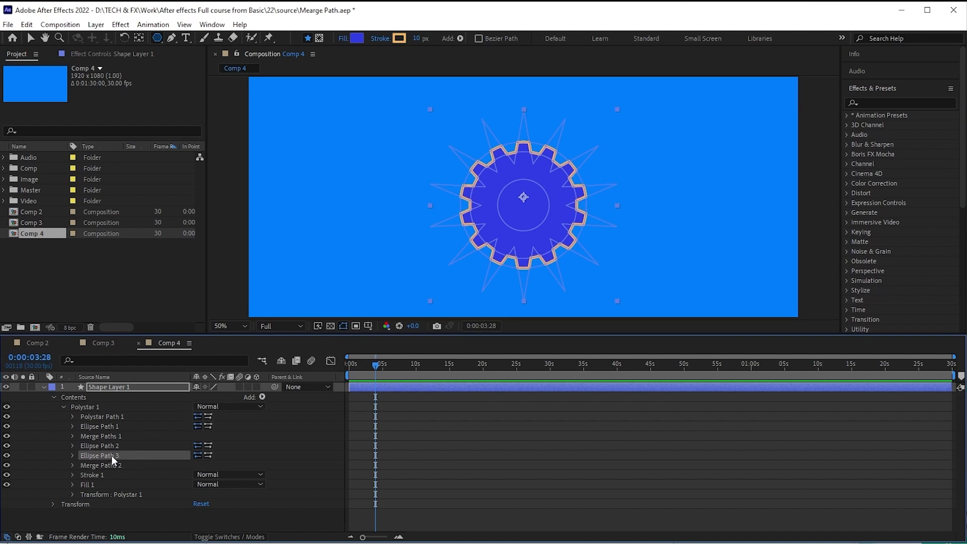
left_click_drag(107, 454, 106, 467)
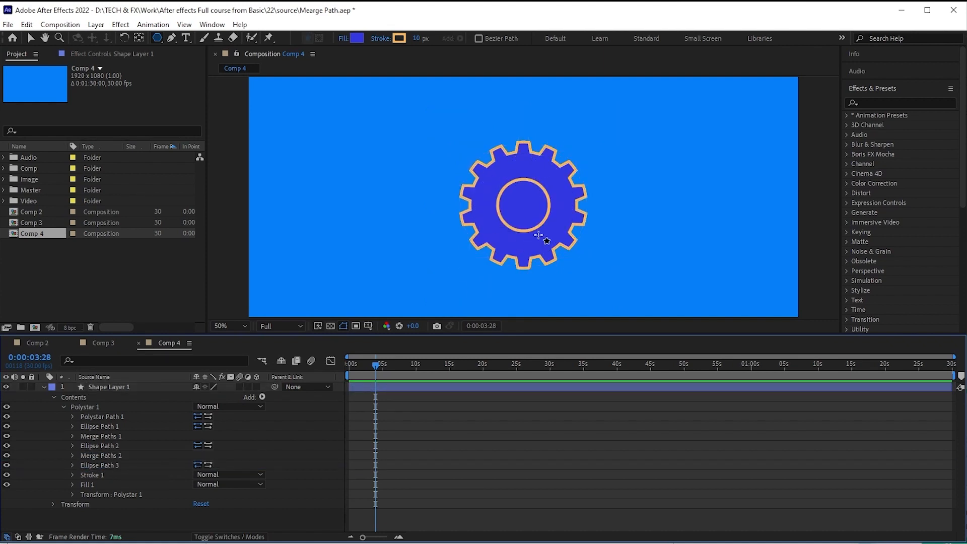
Add a third Merge Paths below Ellipse Path 3 and set its mode to Subtract to cut the gear's centre hole.
left_click(109, 465)
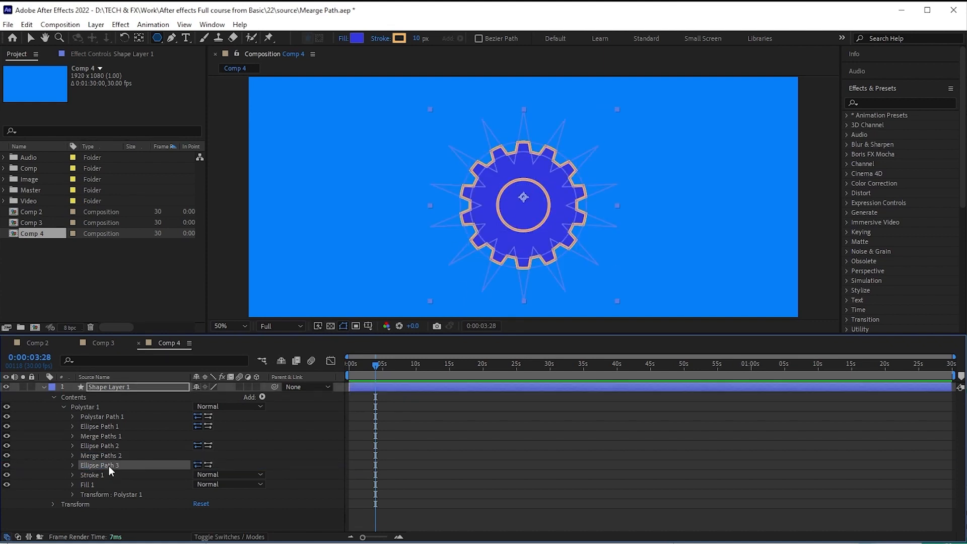
left_click(262, 397)
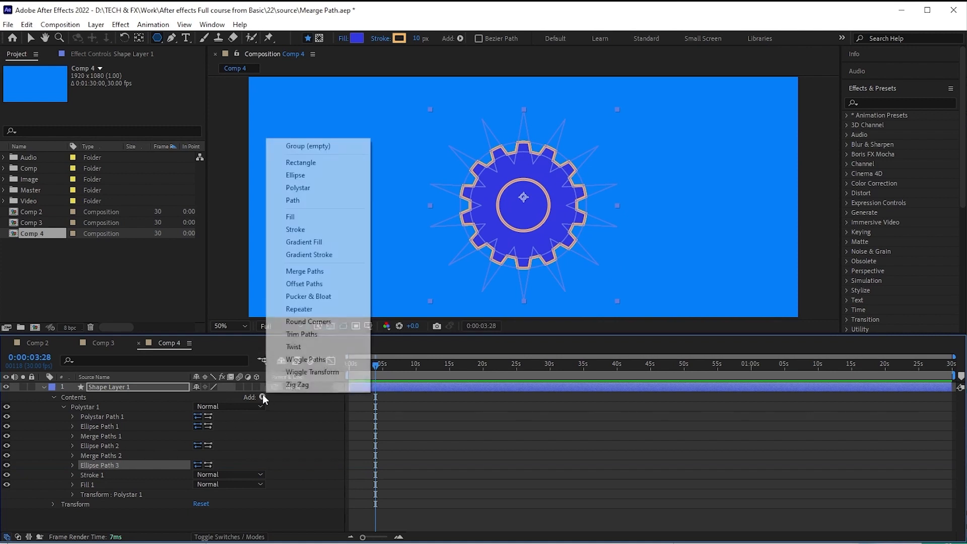
left_click(313, 272)
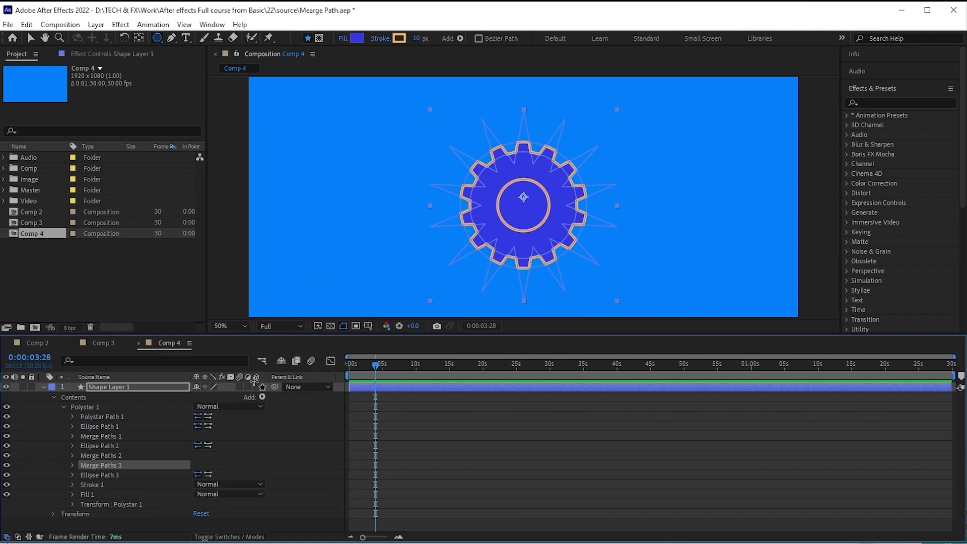
left_click(73, 475)
left_click(219, 484)
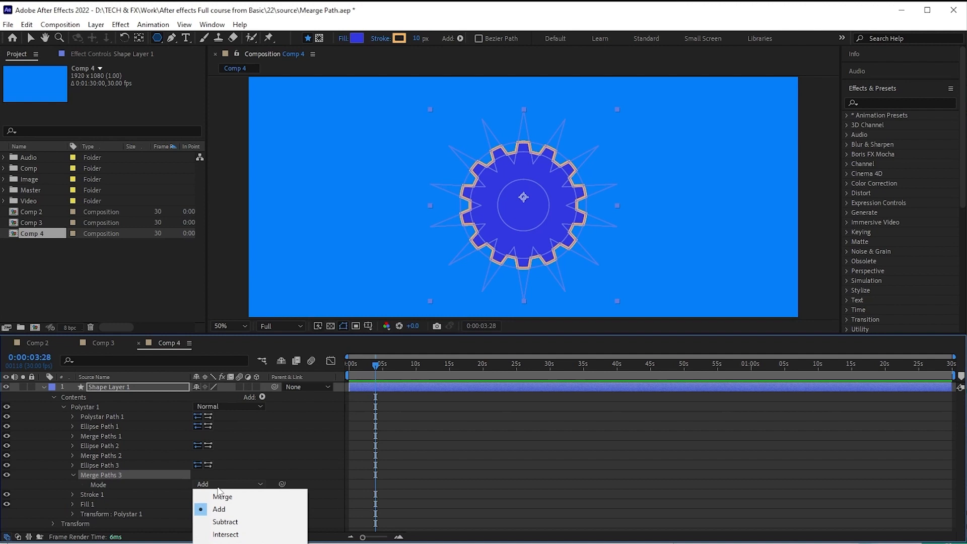
left_click(239, 526)
left_click(238, 522)
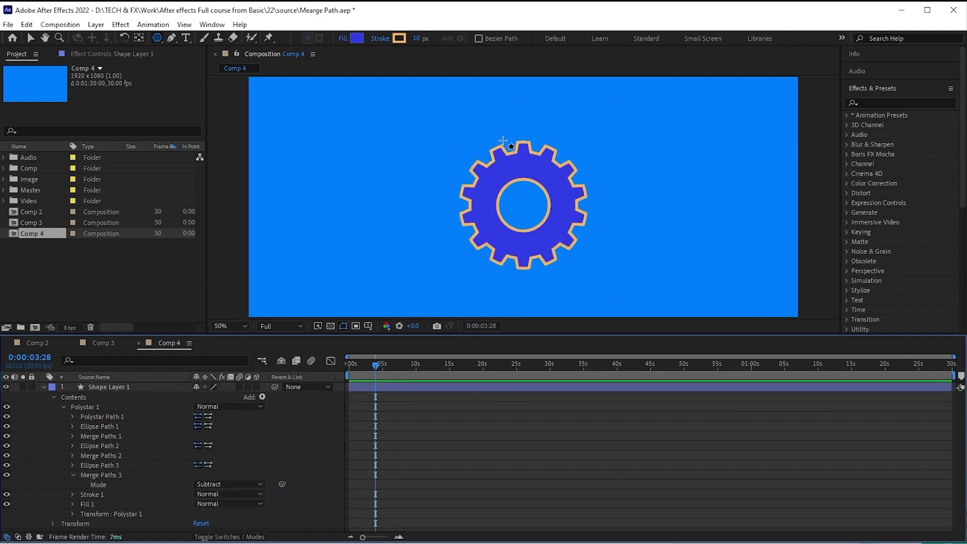
left_click(74, 475)
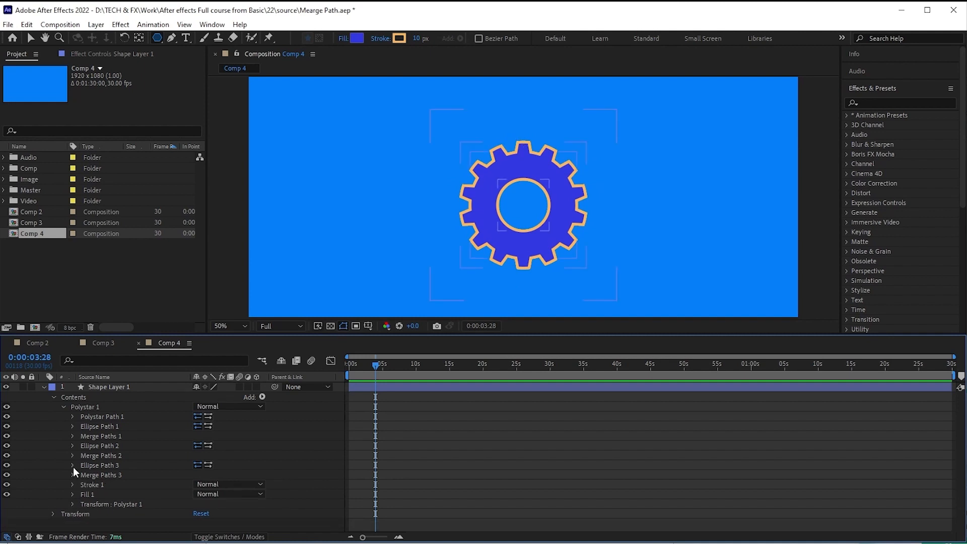
Slightly enlarge Ellipse Path 3 to widen the gear's centre hole, and collapse the shape layer's properties.
left_click(72, 465)
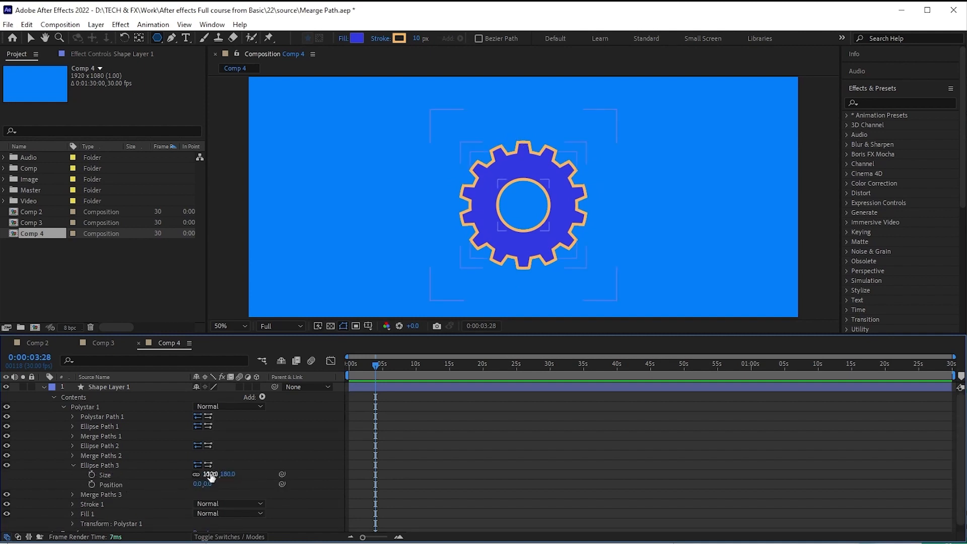
left_click_drag(210, 476, 224, 476)
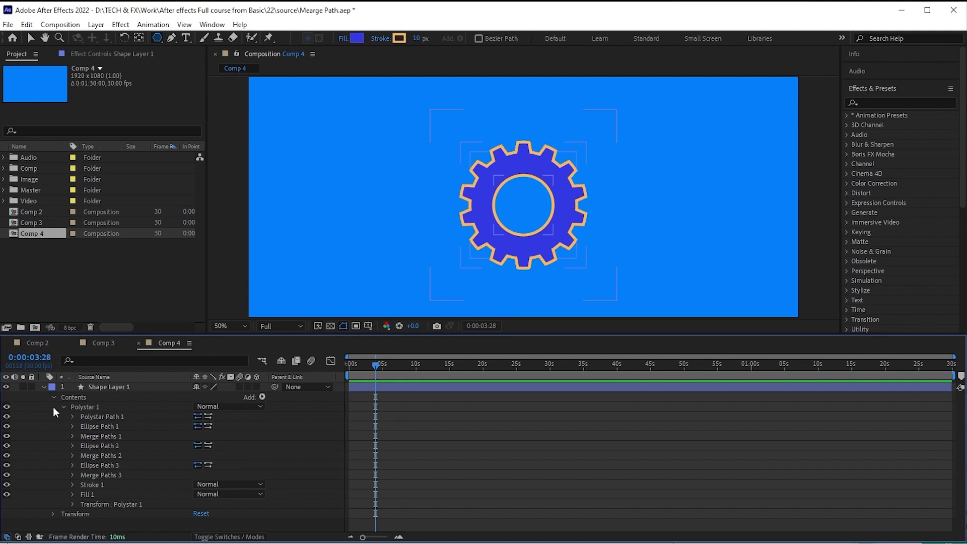
left_click(47, 387)
left_click(44, 387)
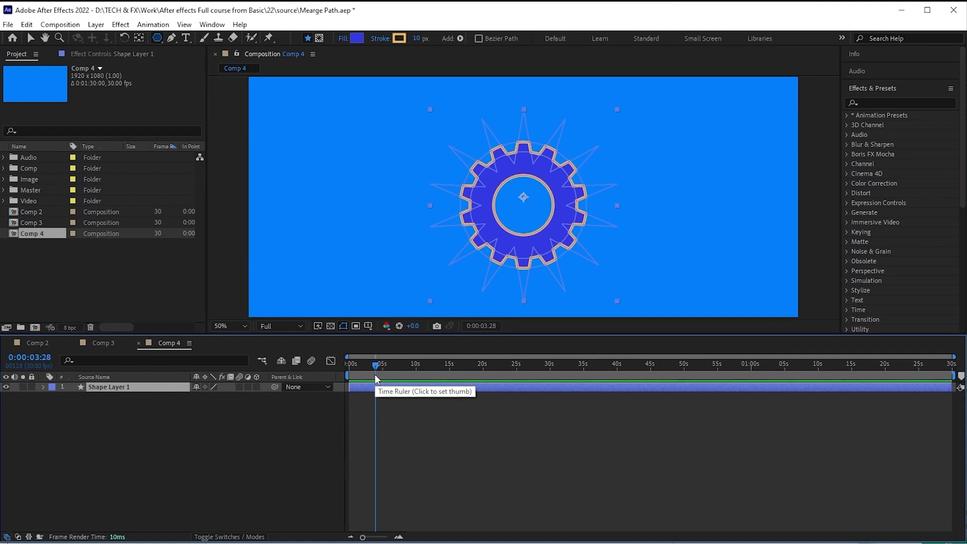
Keyframe the gear layer's rotation from 0 at the start to -5 revolutions at 0:00:40:01, and preview the animation from the beginning.
key("Home")
key("r")
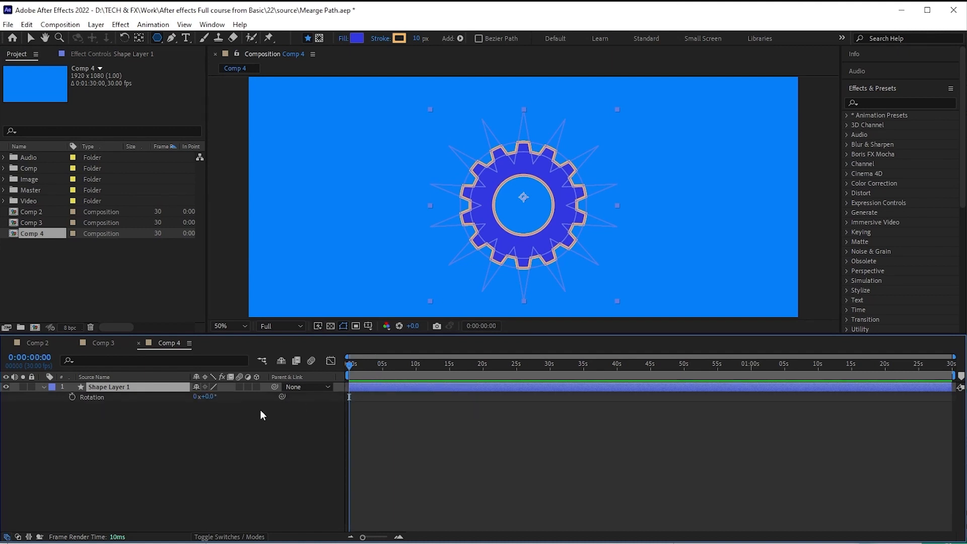
left_click(72, 397)
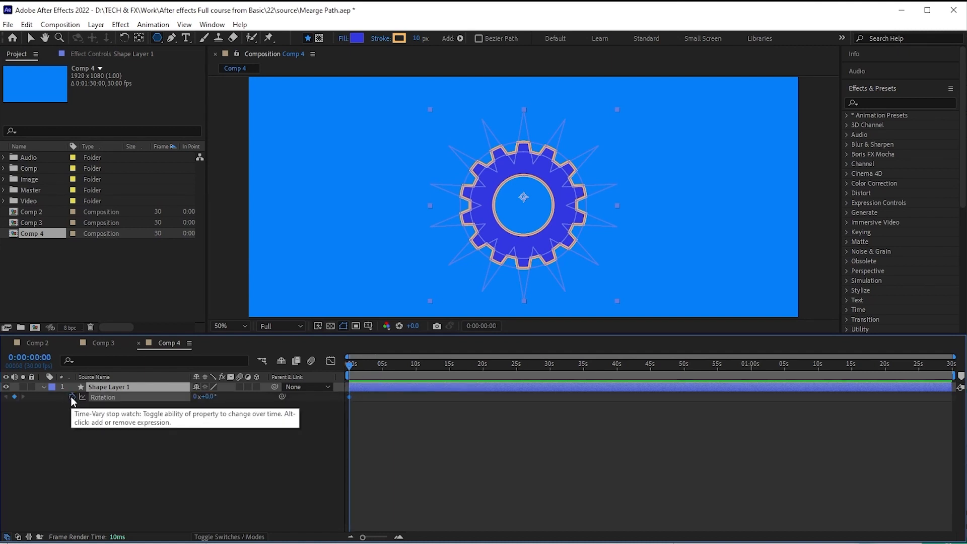
left_click(618, 364)
left_click(196, 397)
type("-")
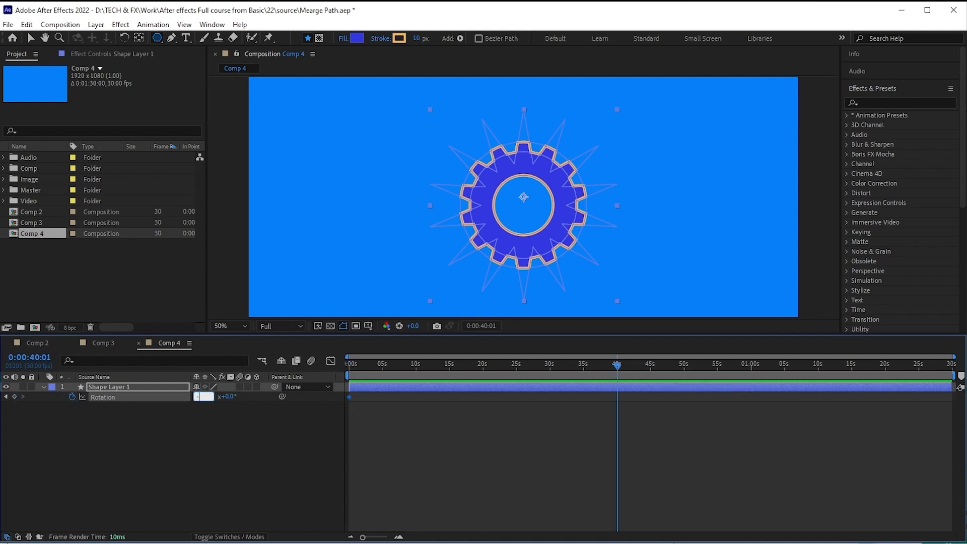
type("5")
key("Return")
key("Home")
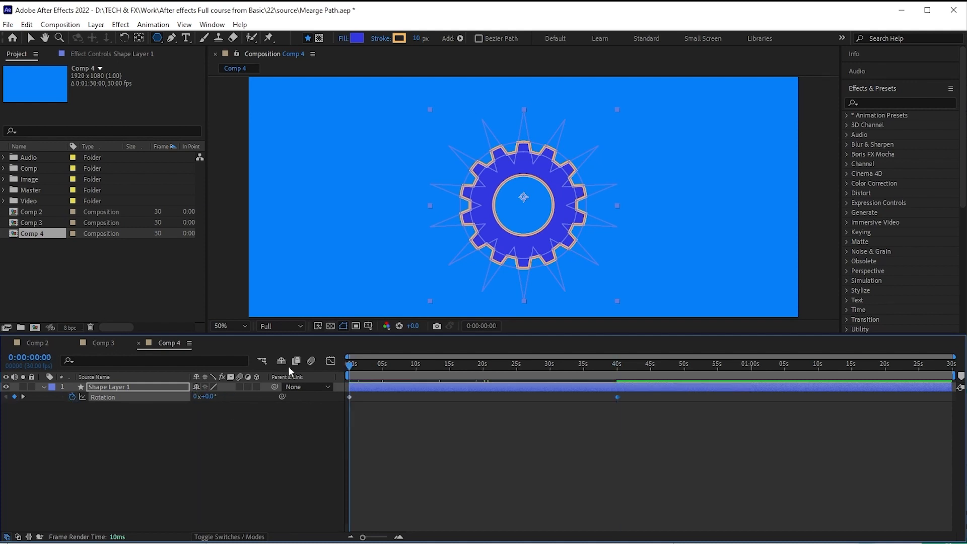
key("space")
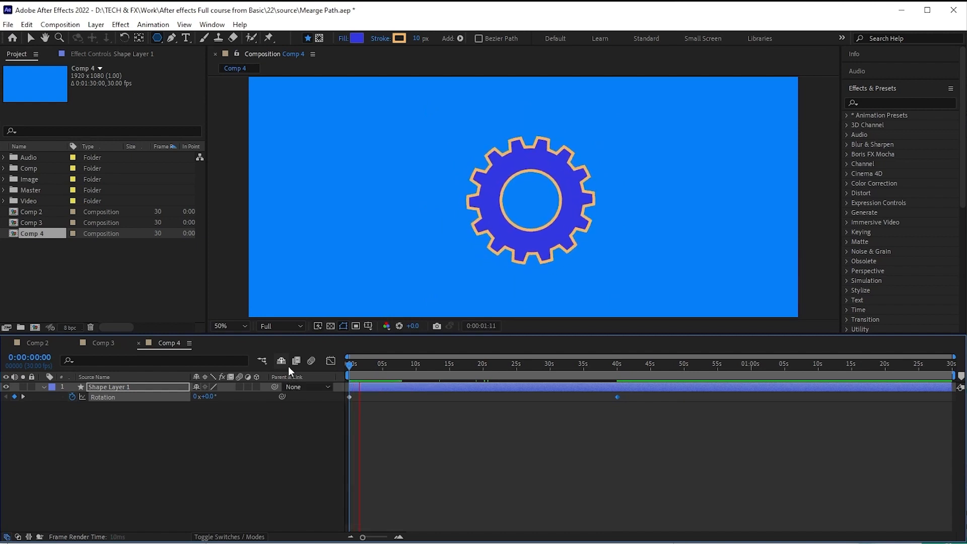
Stop the preview and replay the gear's rotation from the beginning of the composition.
key("space")
left_click(386, 420)
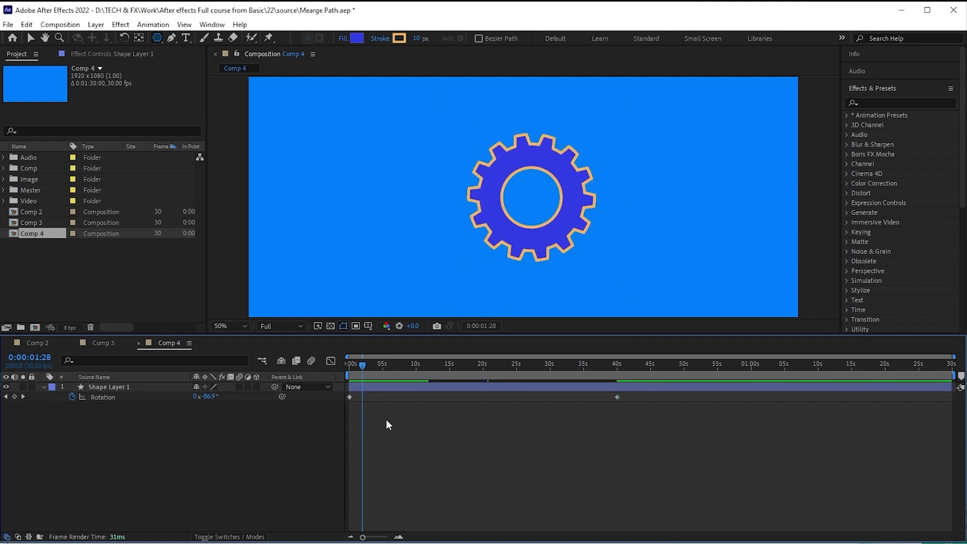
left_click(400, 389)
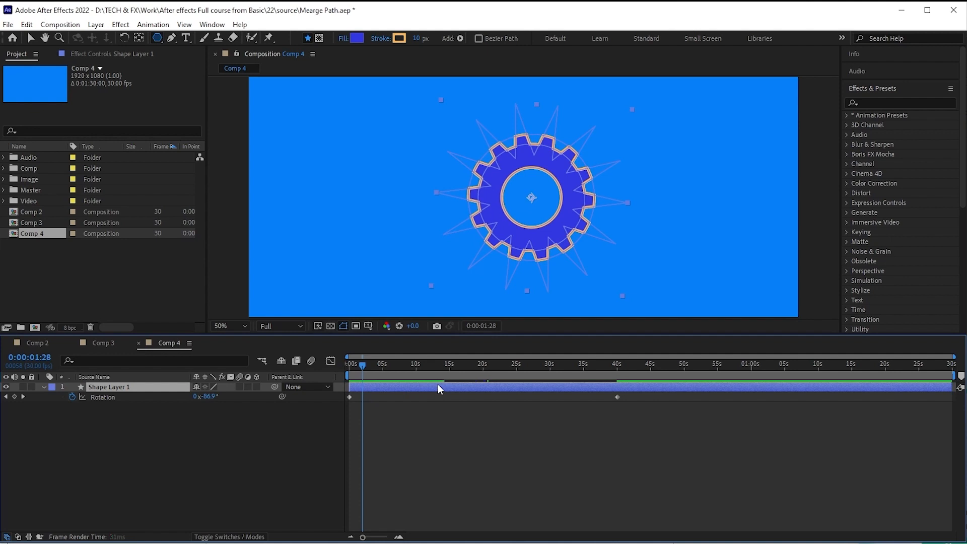
left_click(368, 423)
key("Home")
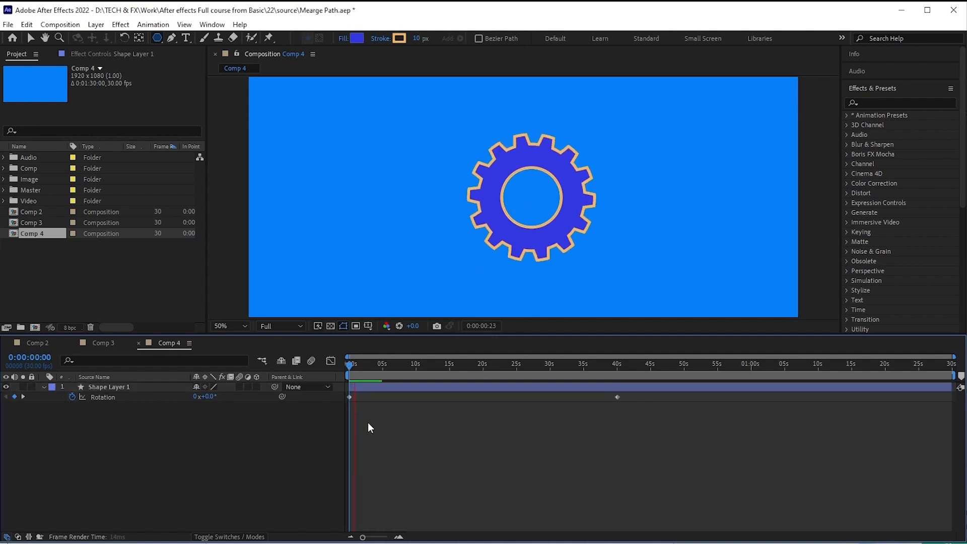
key("space")
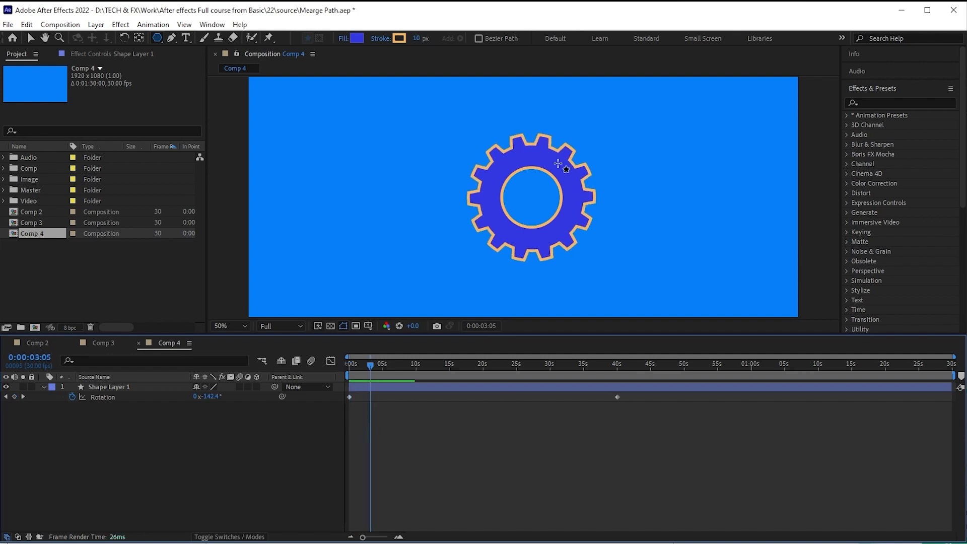
Apply Easy Ease to both rotation keyframes of the gear layer and collapse its properties.
left_click_drag(649, 437, 329, 392)
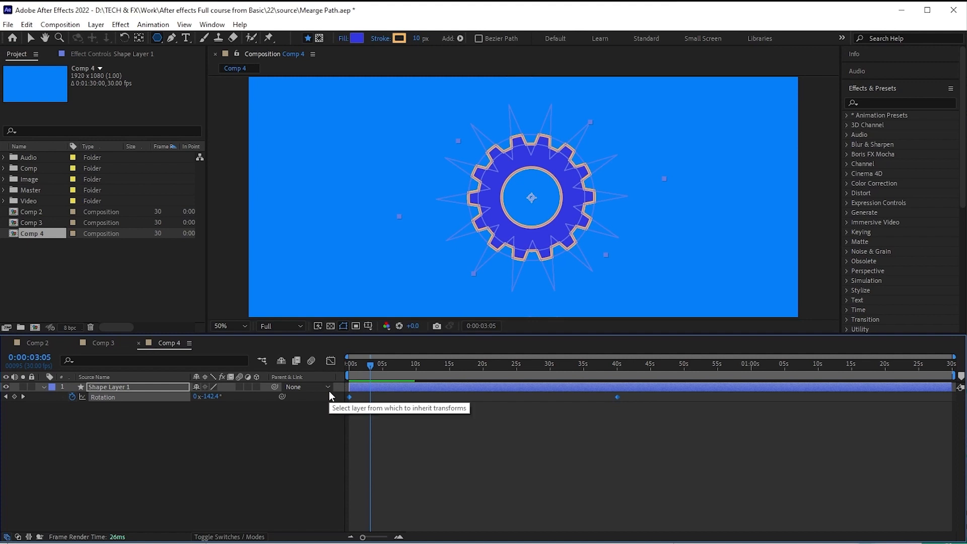
key("Home")
key("F9")
left_click(133, 388)
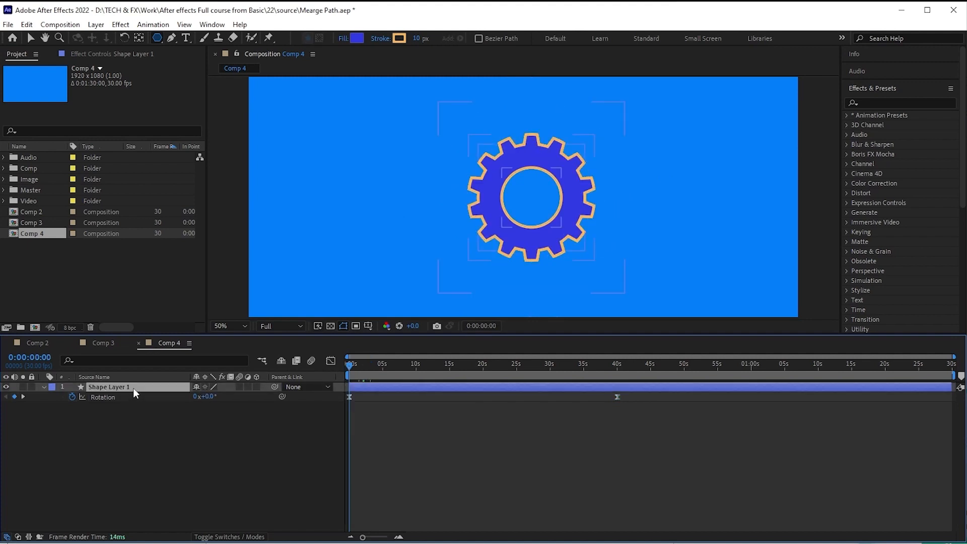
left_click(43, 388)
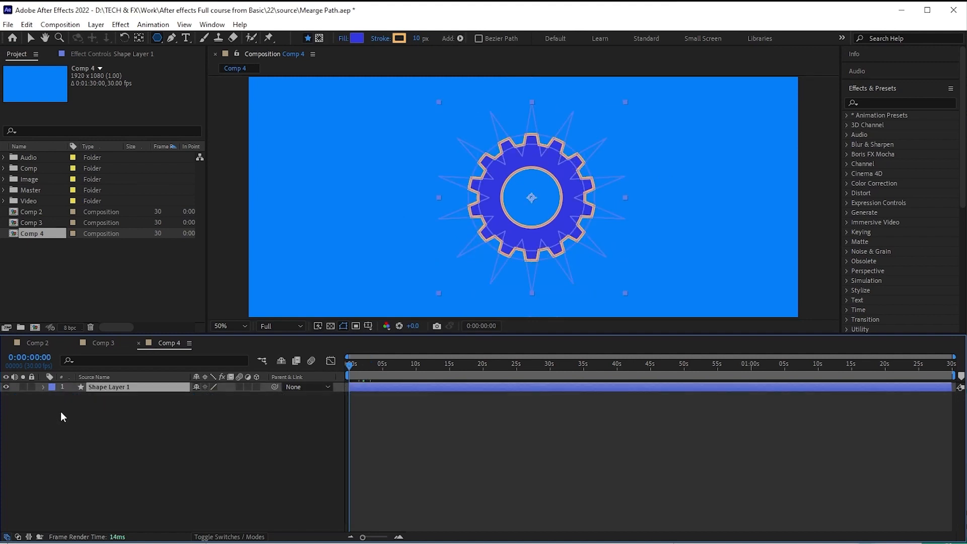
Duplicate the gear layer and give the copy a yellow label.
key("ctrl+d")
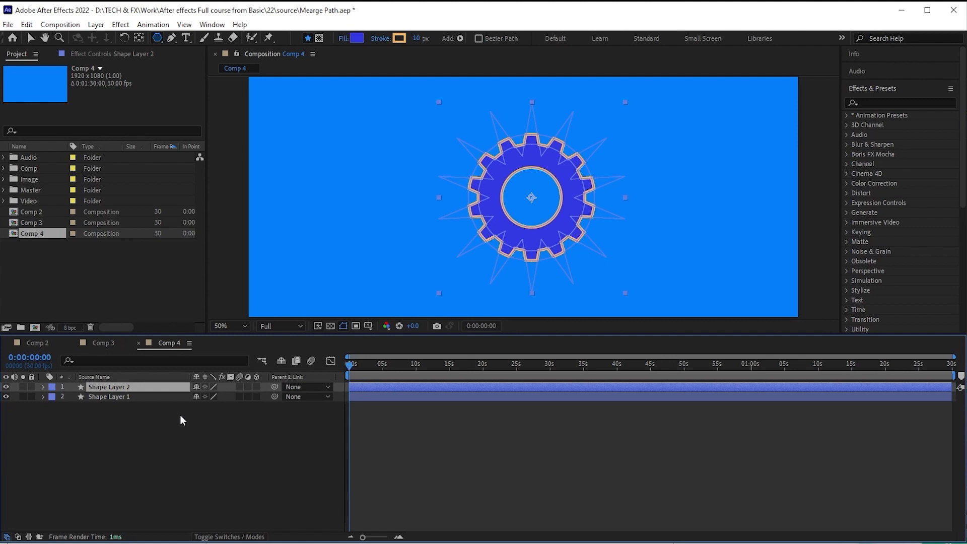
left_click(52, 387)
left_click(75, 206)
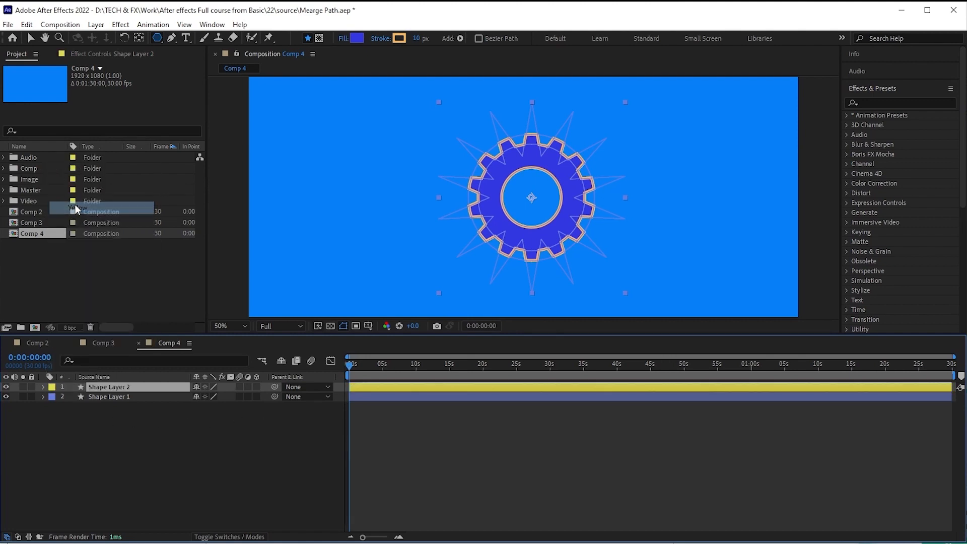
Shift the original gear, Shape Layer 1, to the right and downward, out from behind its duplicate.
left_click(358, 398)
key("shift+Right")
key("shift+Right")
key("shift+Right")
key("shift+Right")
key("shift+Right")
key("shift+Right")
key("shift+Right")
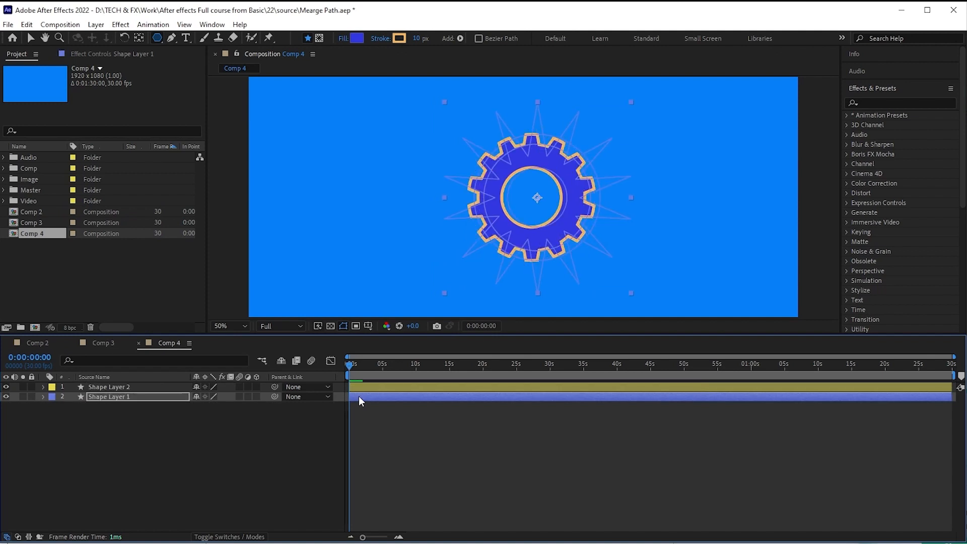
key("shift+Down")
key("shift+Down")
key("shift+Down")
key("shift+Down")
key("shift+Down")
key("shift+Down")
key("shift+Down")
key("shift+Down")
key("shift+Down")
key("shift+Down")
key("shift+Down")
key("shift+Down")
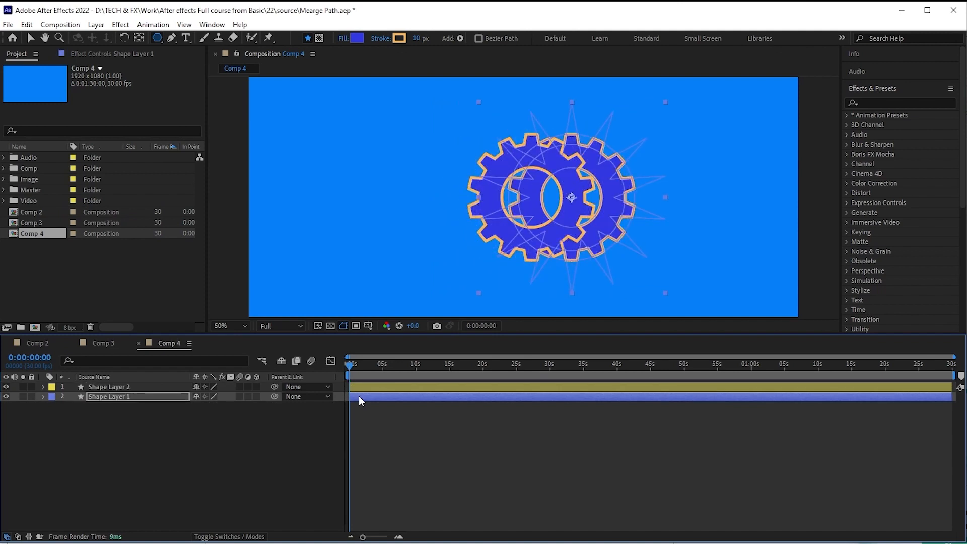
Shift the duplicate gear, Shape Layer 2, to the left and slightly upward until its teeth mesh with the original gear.
left_click(230, 326)
left_click(232, 339)
left_click(376, 389)
key("shift+Left")
key("shift+Left")
key("shift+Left")
key("shift+Left")
key("shift+Left")
key("shift+Left")
key("shift+Left")
key("shift+Left")
key("shift+Left")
key("shift+Left")
key("shift+Left")
key("shift+Left")
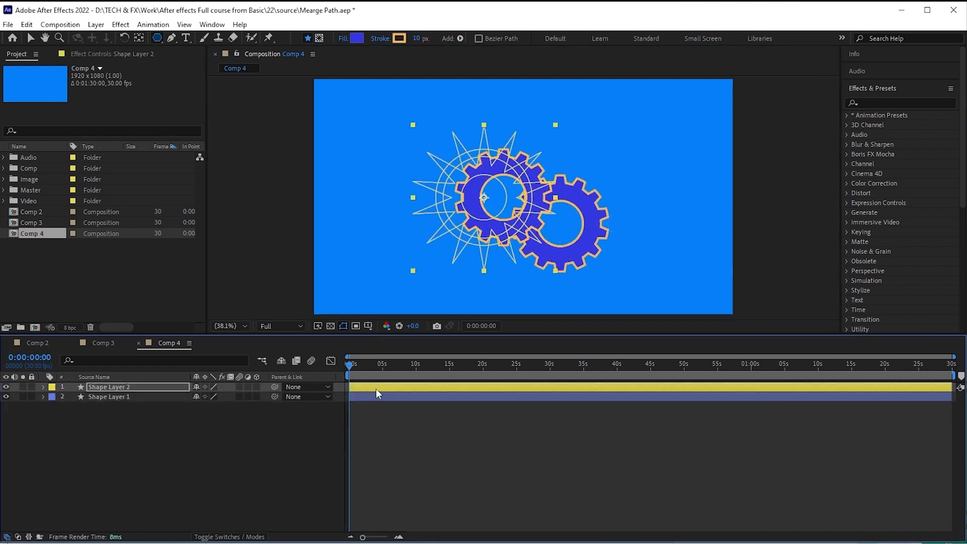
key("shift+Up")
key("shift+Right")
key("shift+Right")
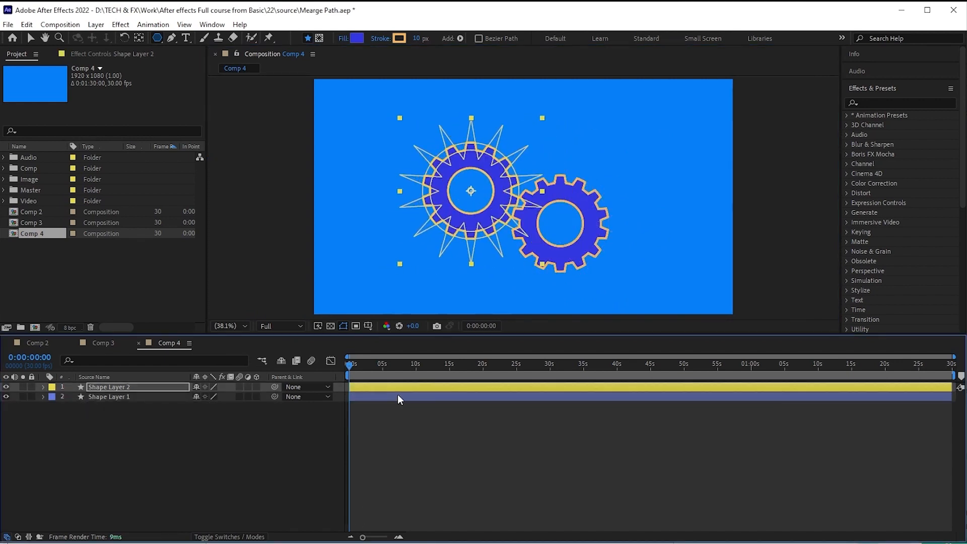
Set Shape Layer 2's rotation keyframe at 0:00:40:01 to 5 revolutions, and preview both gears from the beginning.
left_click(377, 440)
left_click(376, 387)
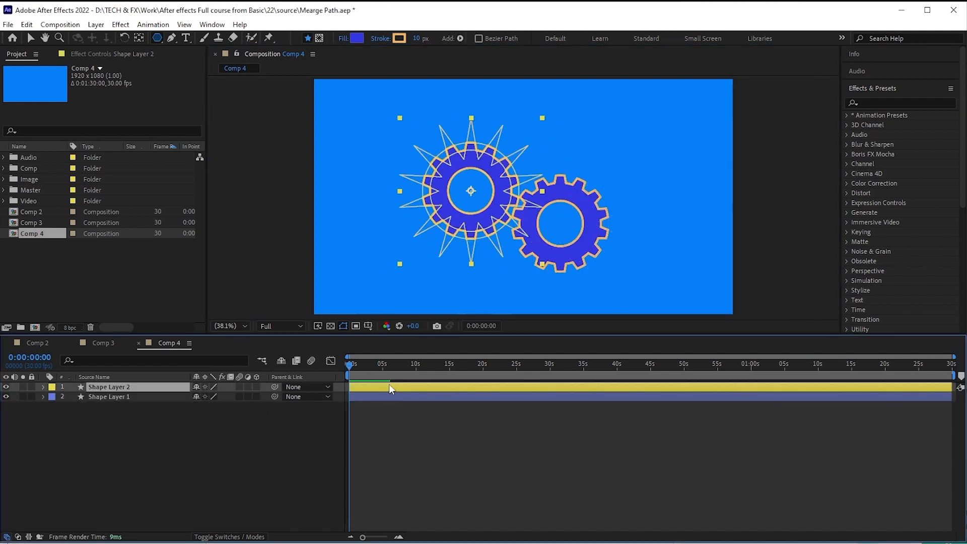
key("r")
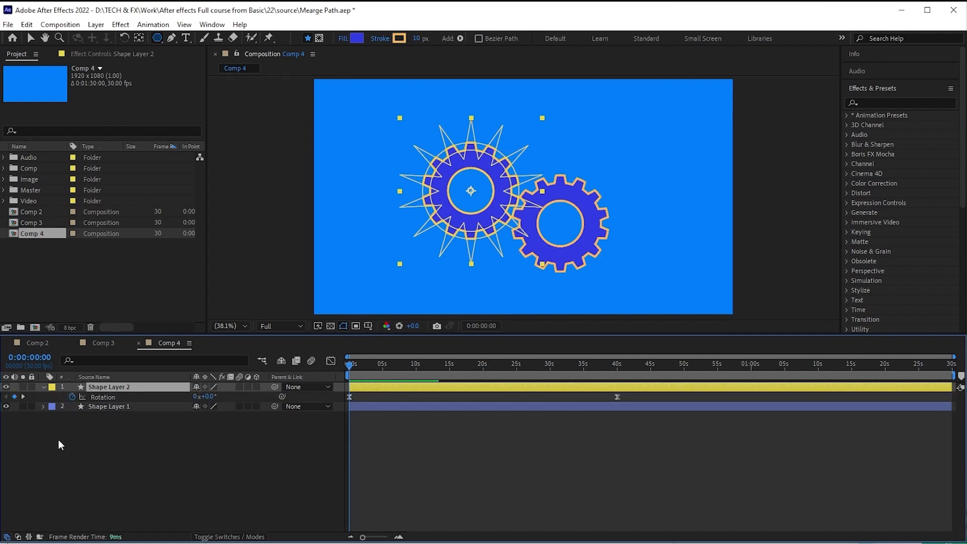
left_click(23, 397)
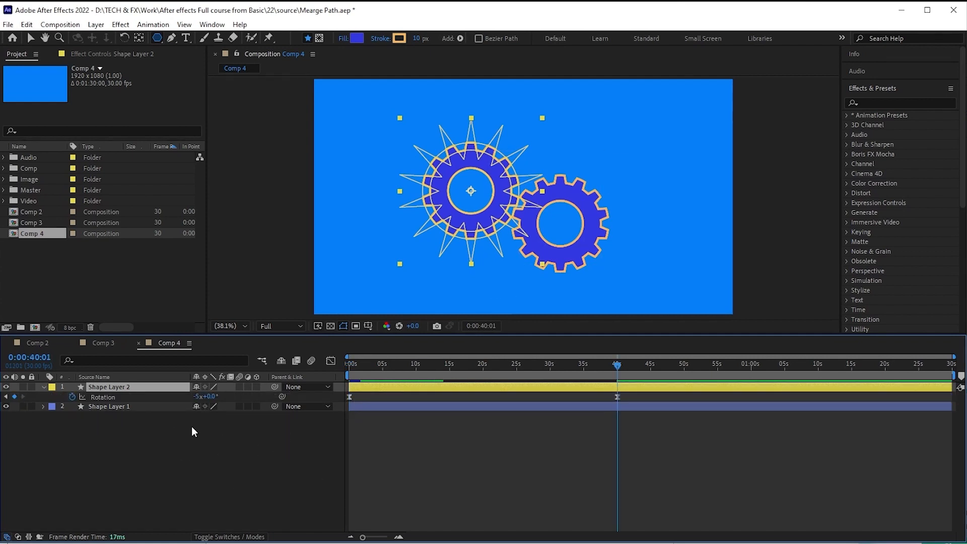
left_click(196, 396)
key("Delete")
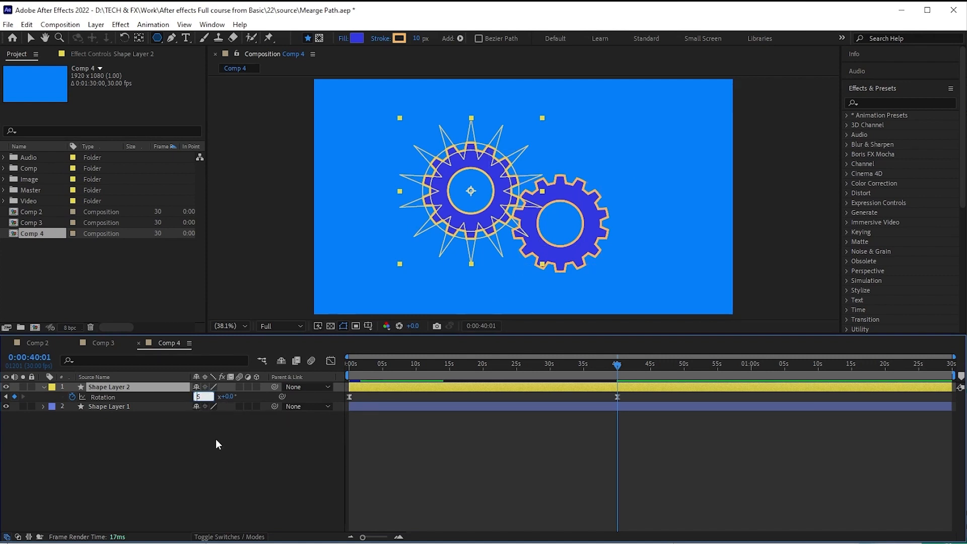
key("Return")
key("Home")
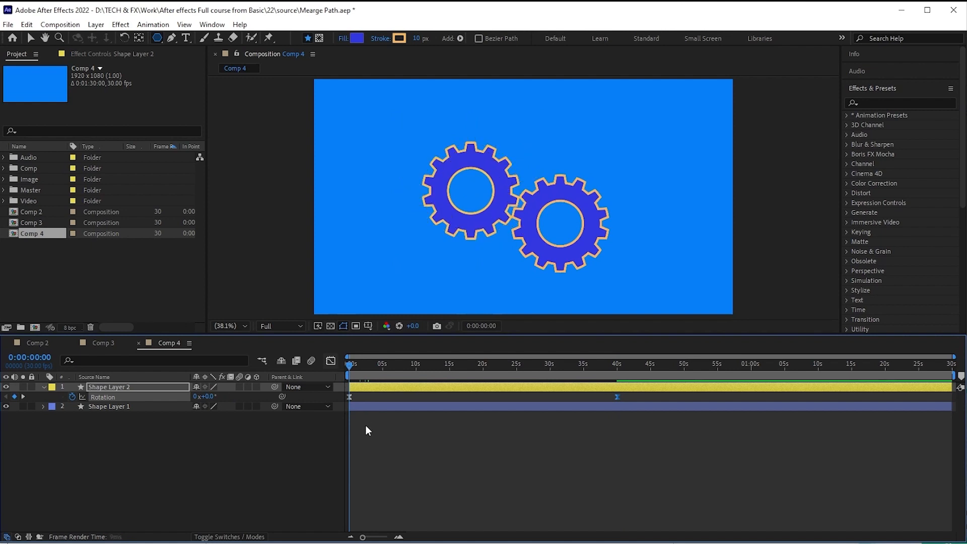
key("space")
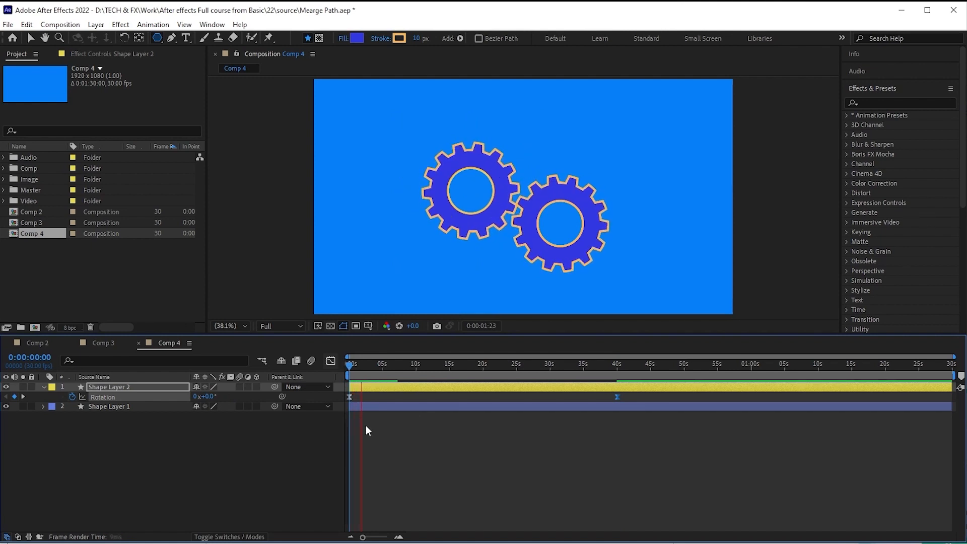